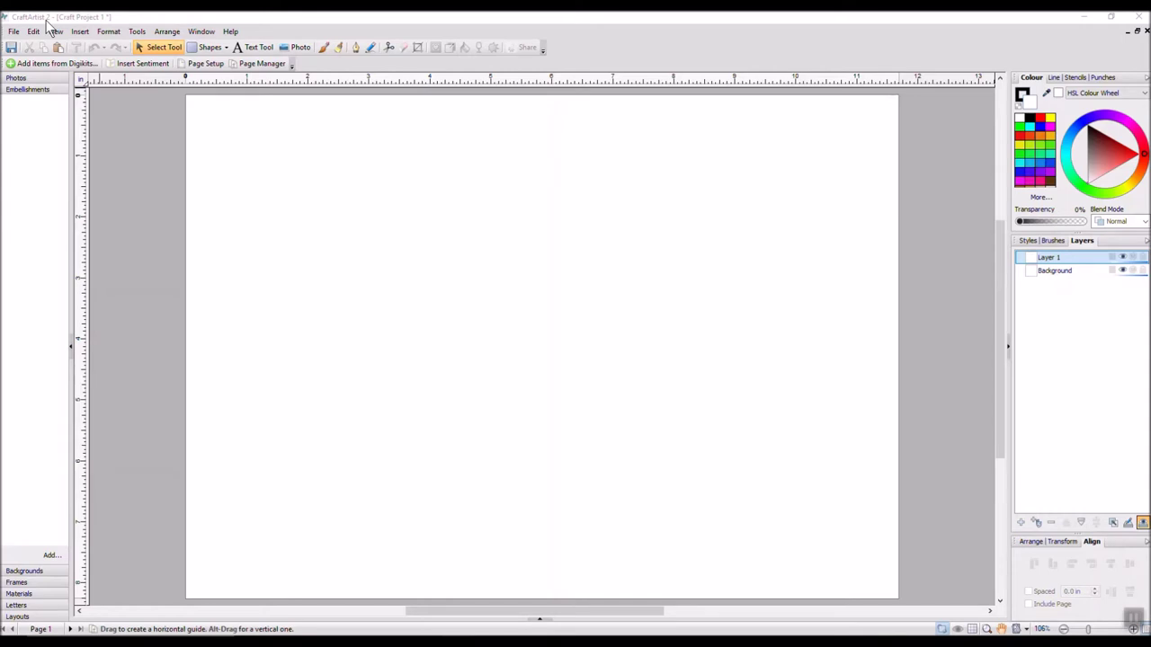
Review the page size presets in Page Setup, leaving the current page layout as it is
{"action": "left_click", "coordinate": [218, 67]}
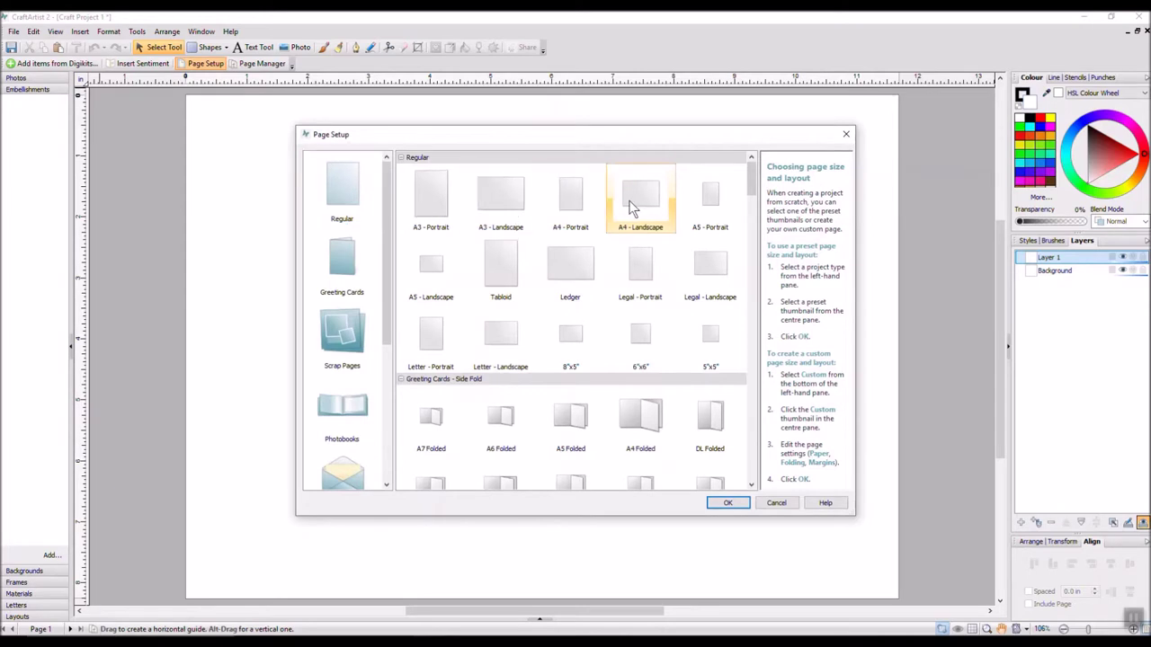
{"action": "left_click", "coordinate": [776, 503]}
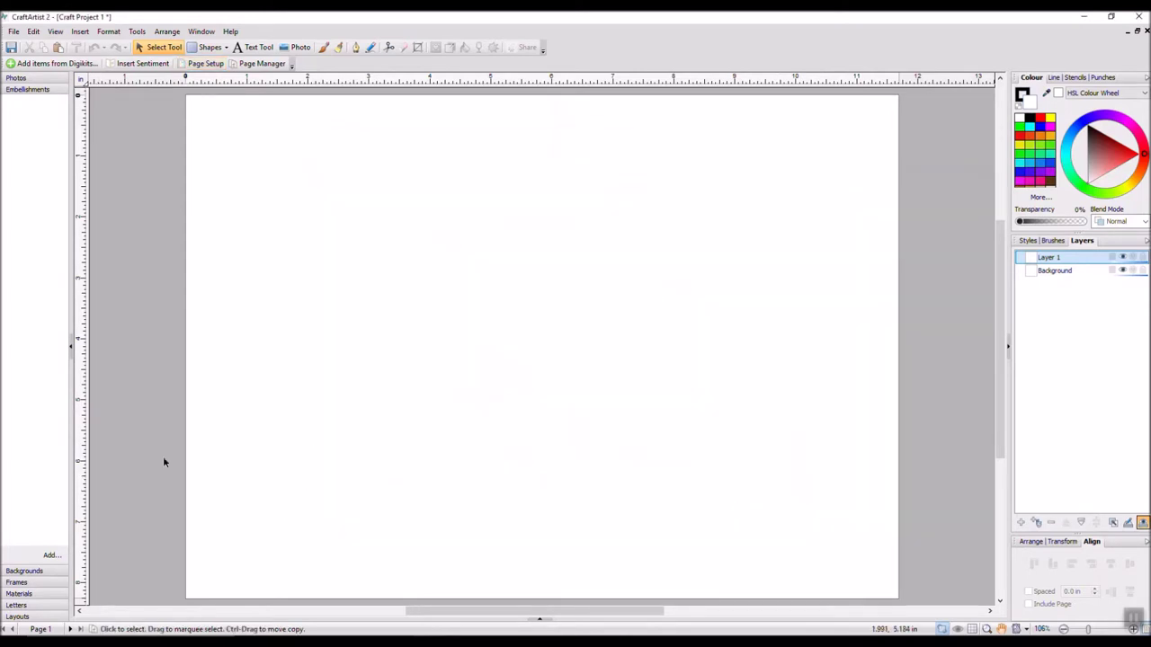
Add two brown butterflies and the ornate vintage label from Polkadoodles La Belle Papillon to the project's embellishments
{"action": "left_click", "coordinate": [52, 555]}
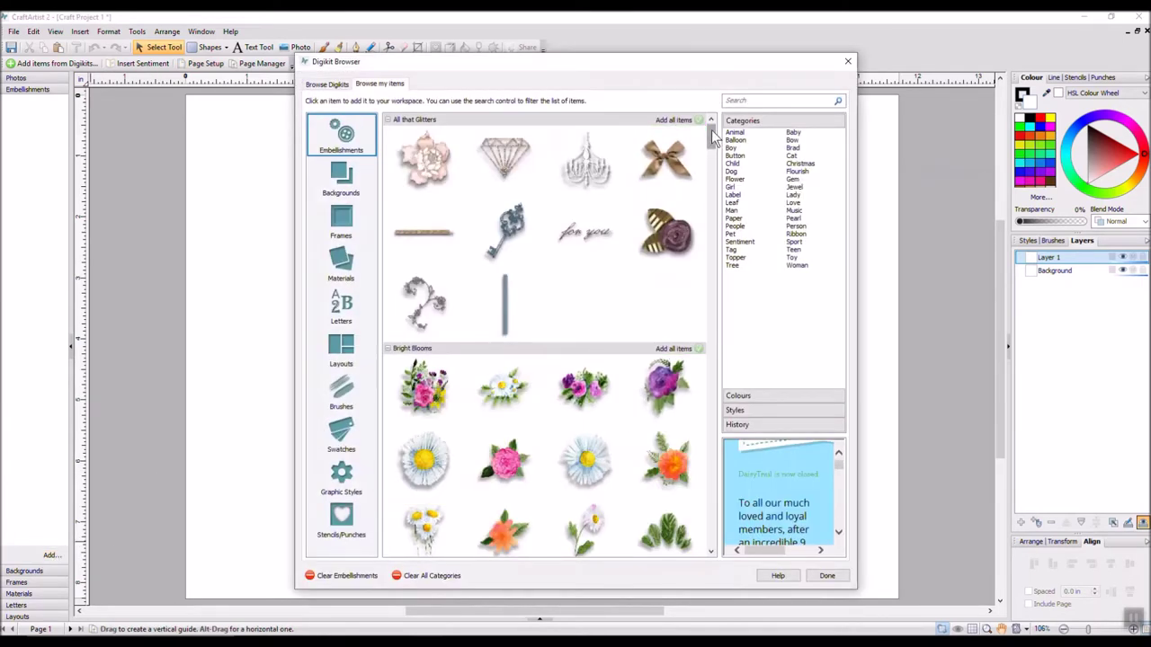
{"action": "left_click_drag", "start_coordinate": [712, 140], "coordinate": [715, 272]}
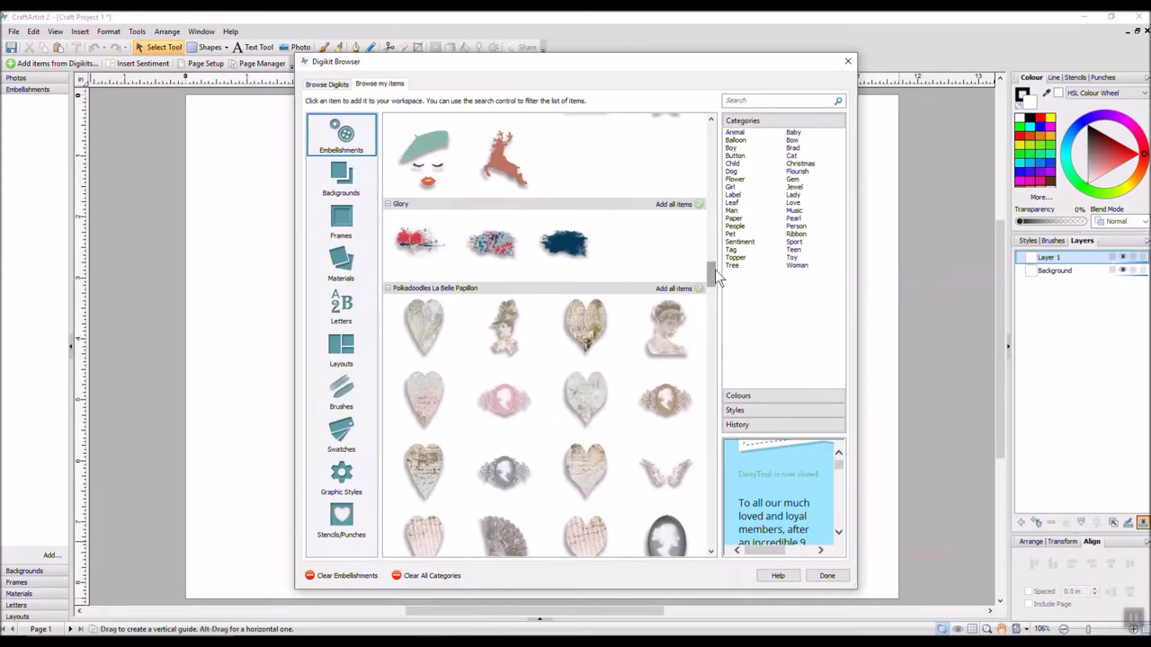
{"action": "left_click_drag", "start_coordinate": [711, 269], "coordinate": [710, 309]}
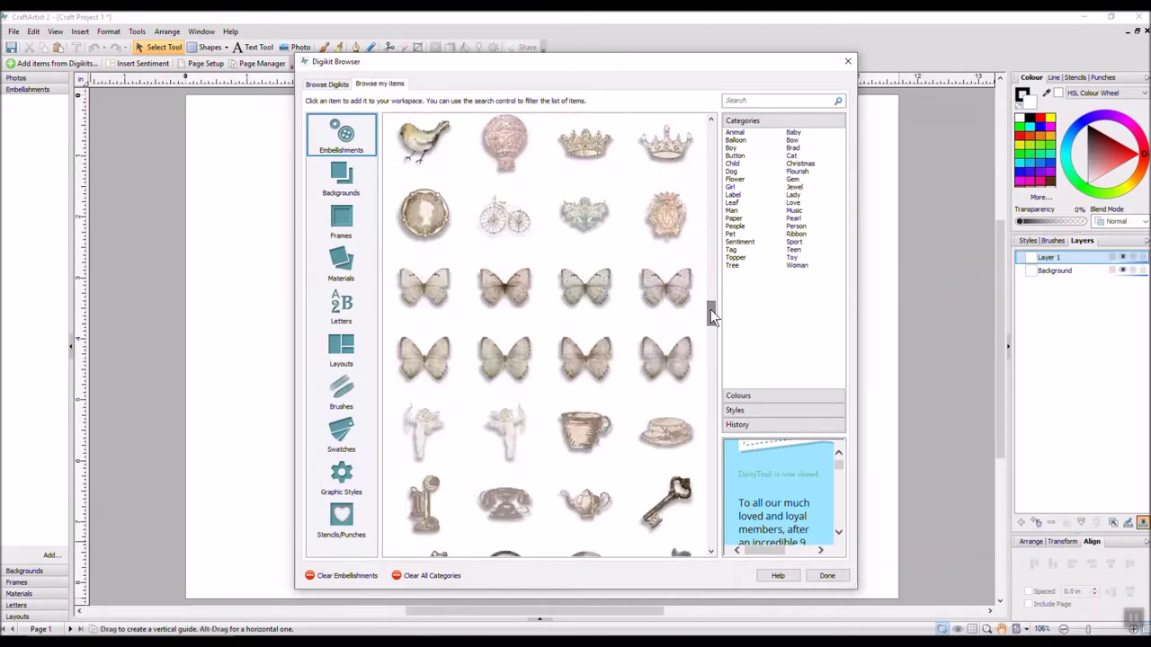
{"action": "left_click", "coordinate": [503, 290]}
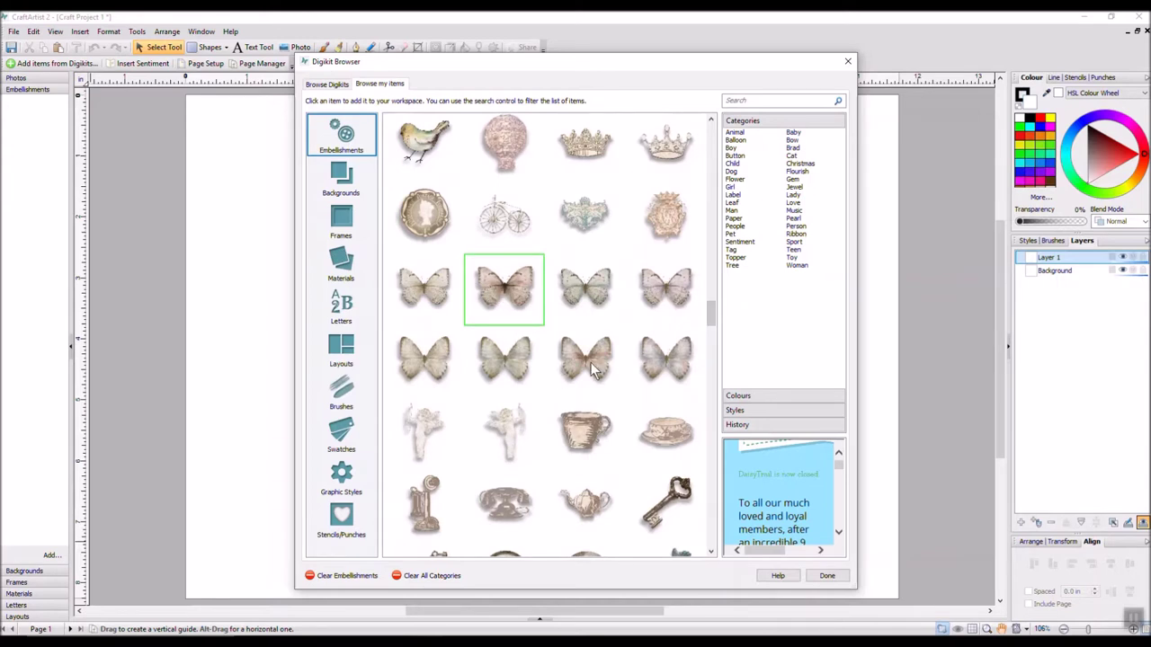
{"action": "left_click", "coordinate": [593, 360]}
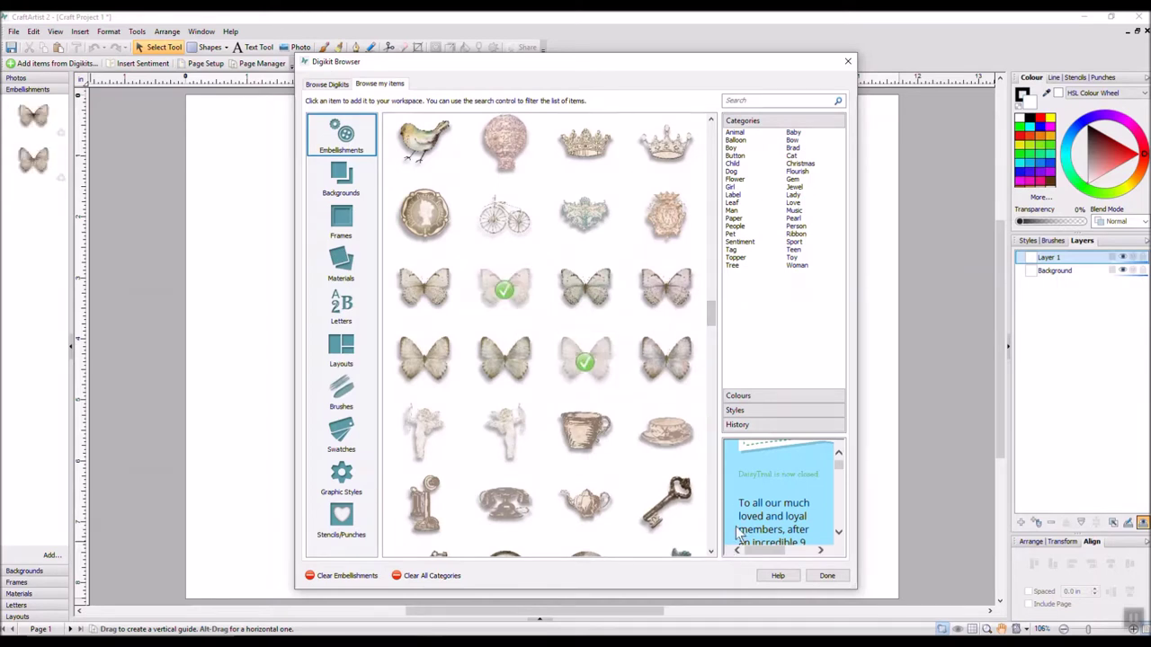
{"action": "left_click_drag", "start_coordinate": [712, 311], "coordinate": [710, 433]}
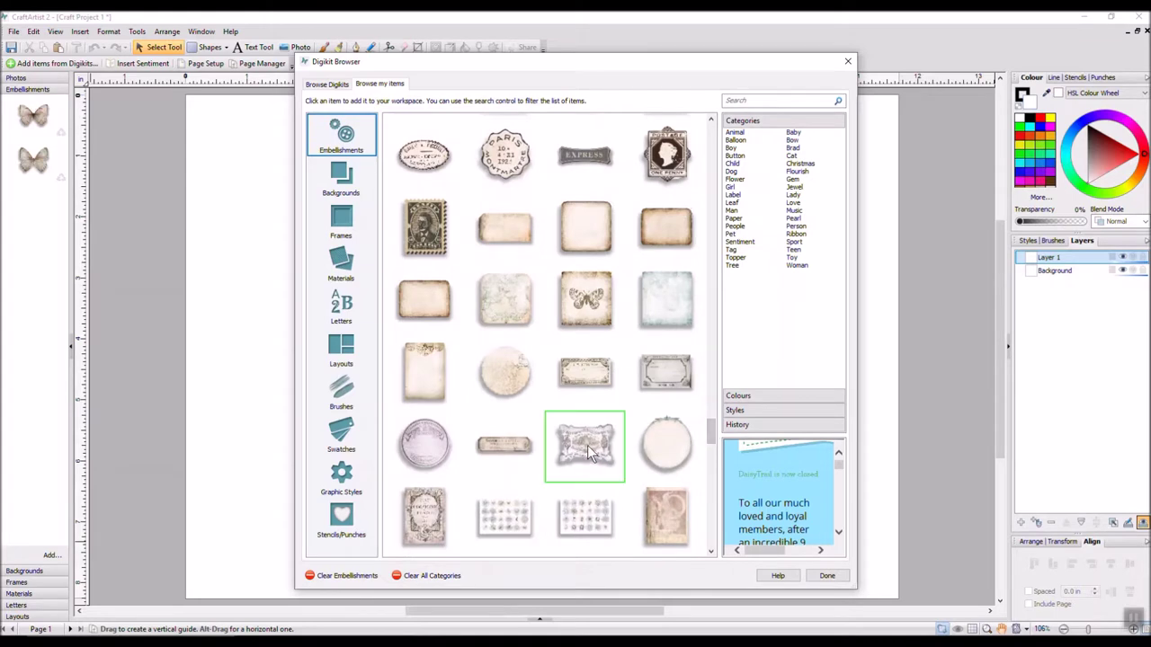
{"action": "left_click", "coordinate": [588, 445]}
{"action": "left_click", "coordinate": [828, 578]}
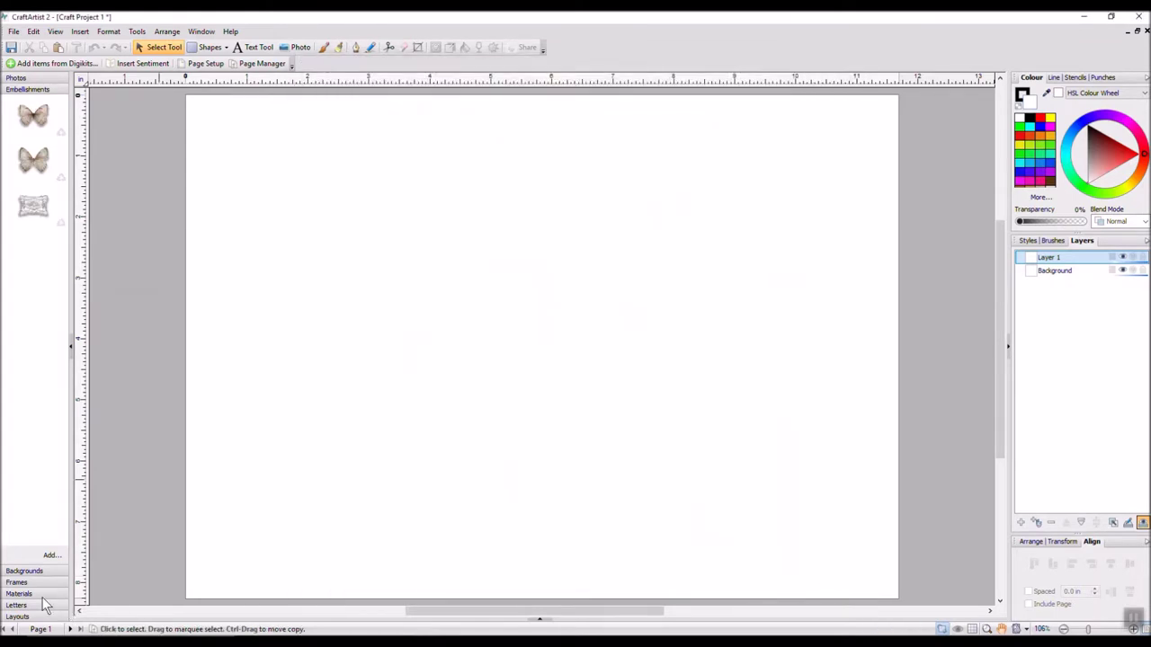
Add the grey-green striped paper and the white script-edged paper from Polkadoodles La Belle Papillon to the project's materials
{"action": "left_click", "coordinate": [32, 595]}
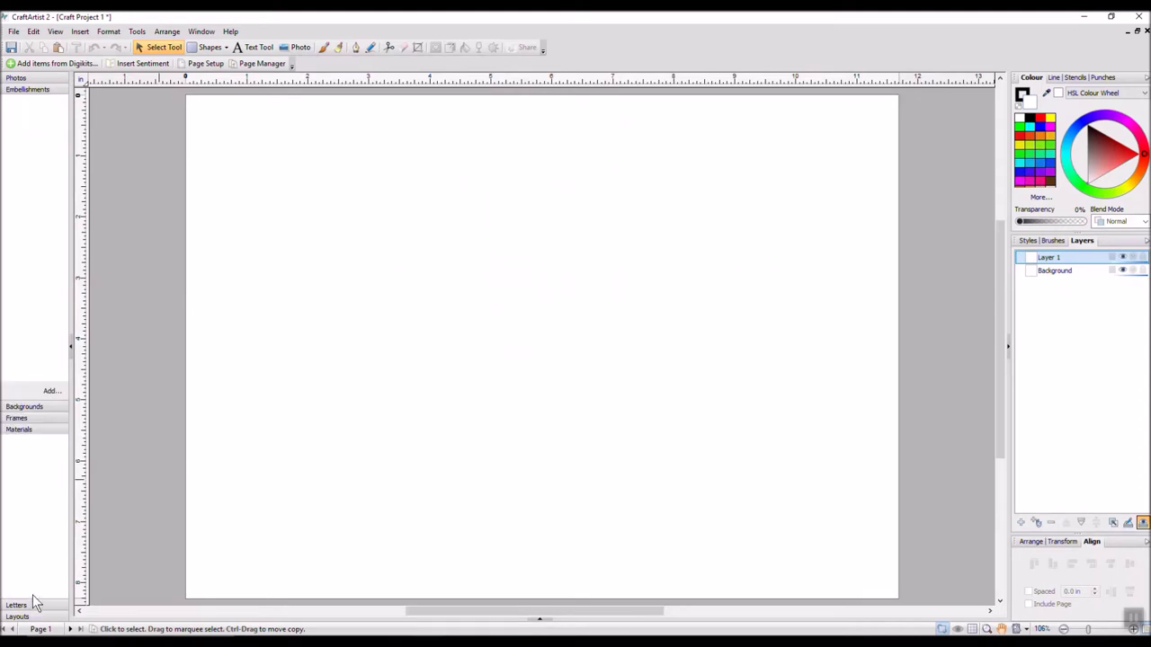
{"action": "left_click", "coordinate": [53, 590]}
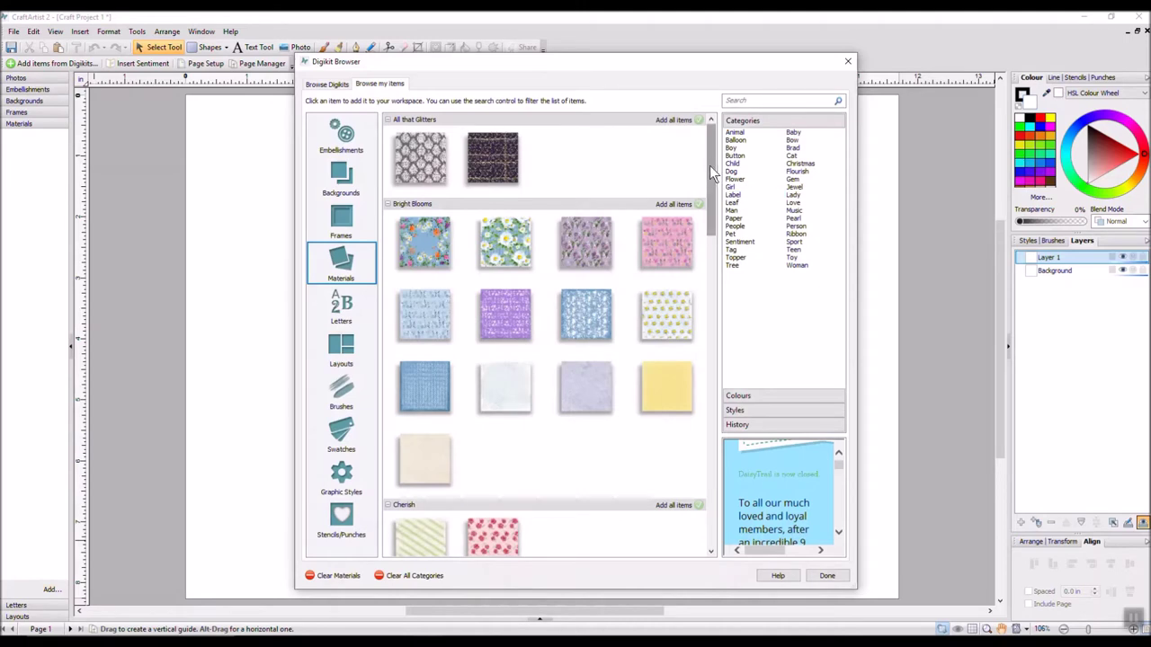
{"action": "left_click_drag", "start_coordinate": [715, 165], "coordinate": [709, 372]}
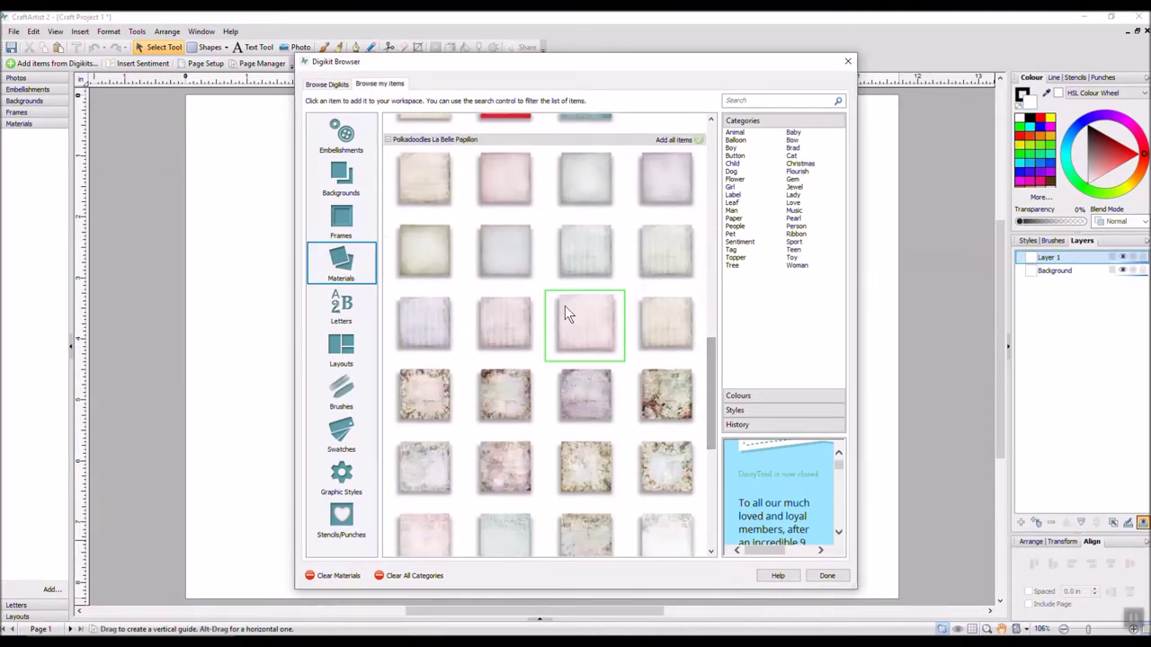
{"action": "left_click", "coordinate": [582, 267]}
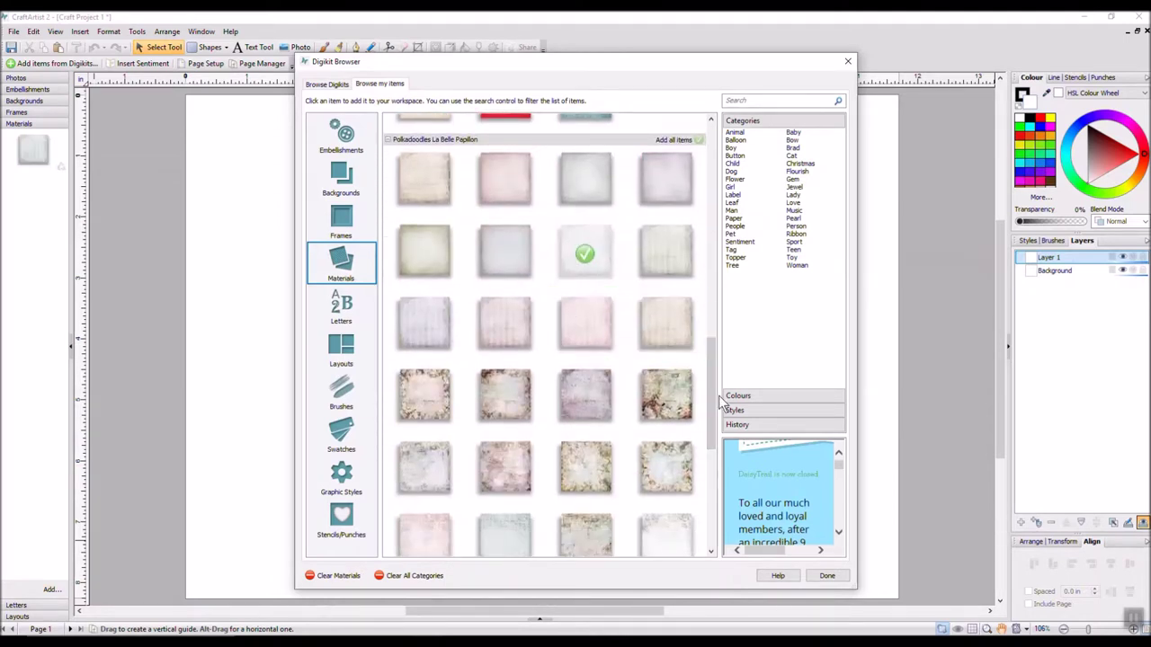
{"action": "left_click_drag", "start_coordinate": [716, 395], "coordinate": [707, 450]}
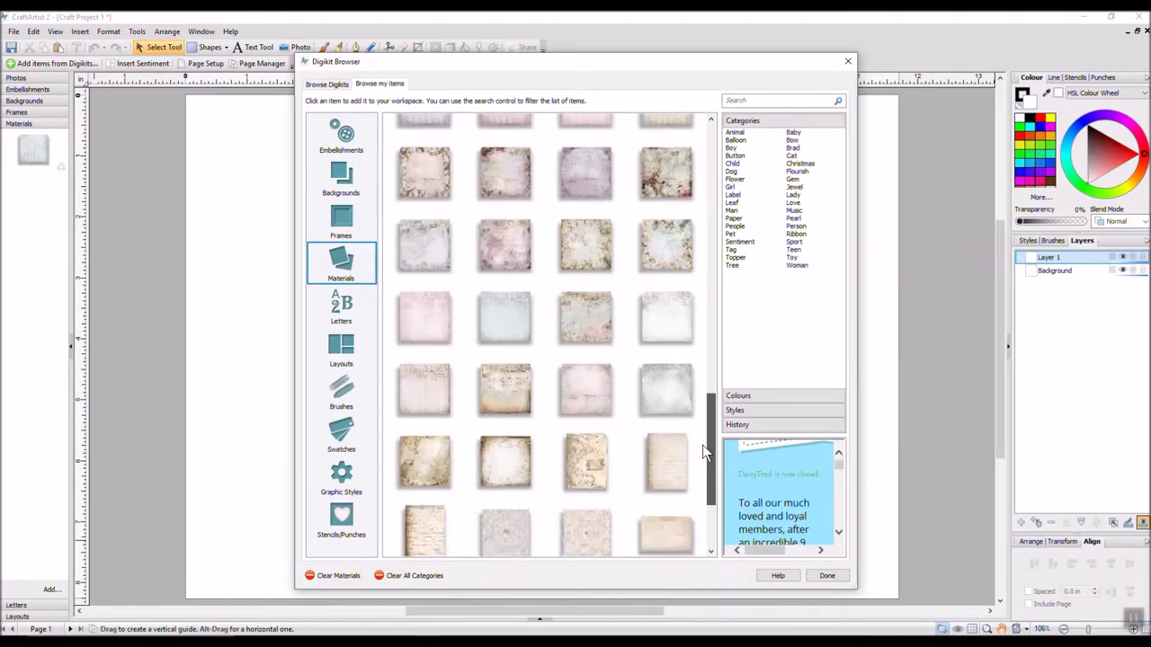
{"action": "left_click", "coordinate": [686, 327]}
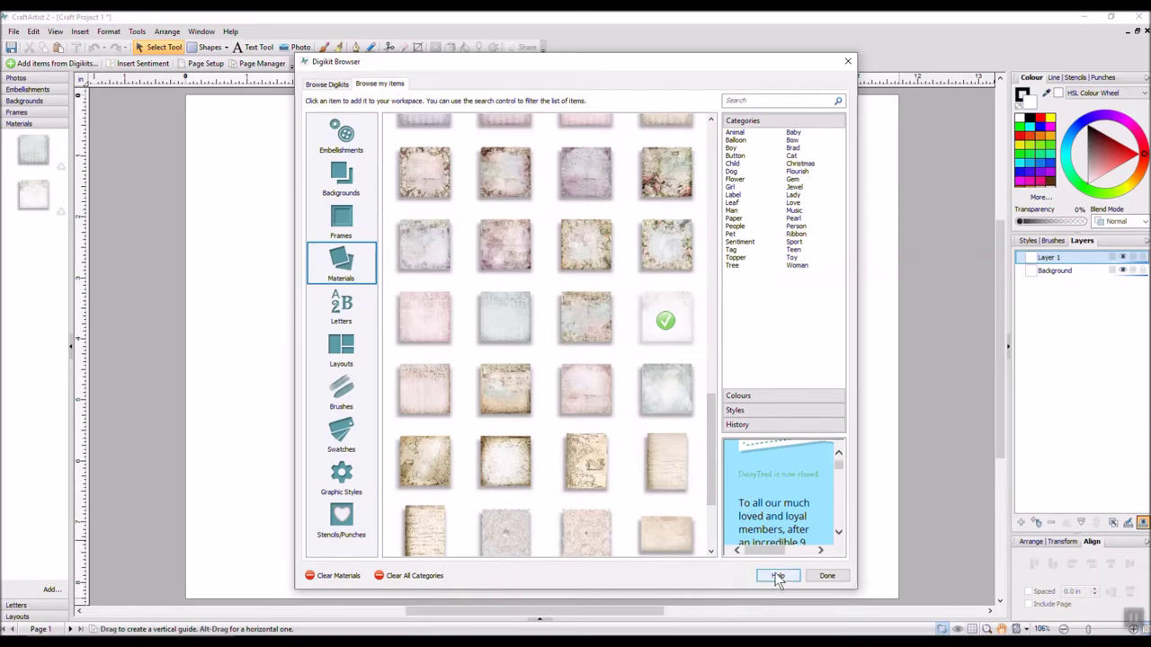
{"action": "left_click", "coordinate": [828, 577]}
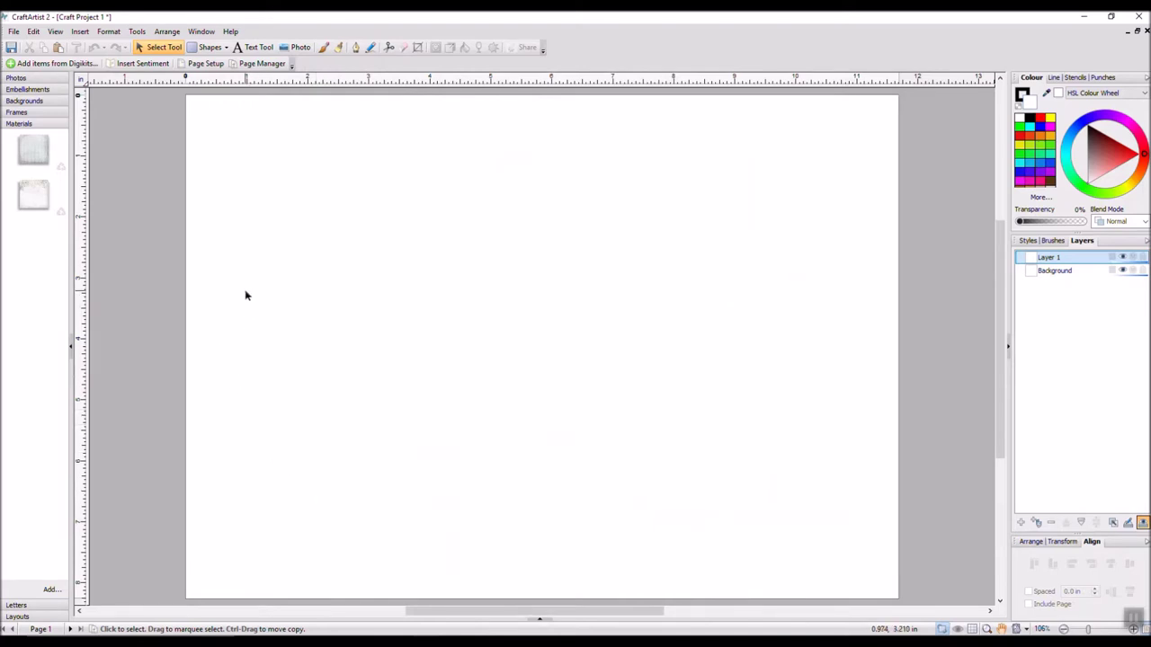
Place the grey-green striped paper on the page's left half and put the ornate vintage label over it
{"action": "left_click_drag", "start_coordinate": [34, 151], "coordinate": [445, 324]}
{"action": "left_click", "coordinate": [632, 342]}
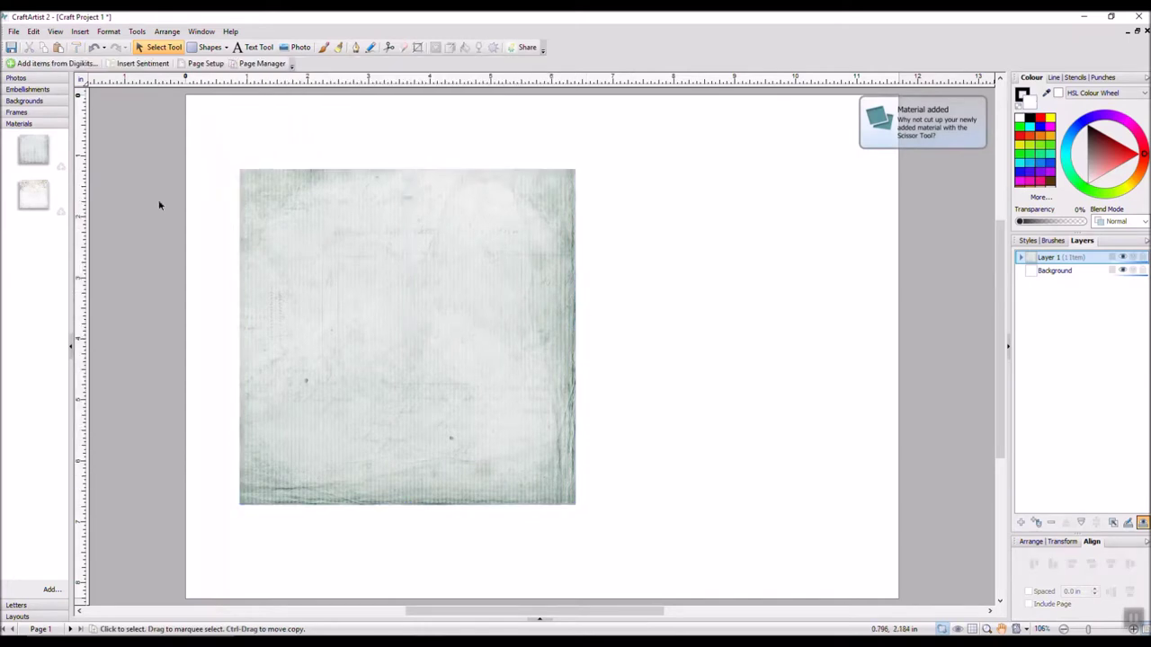
{"action": "left_click", "coordinate": [35, 91]}
{"action": "left_click_drag", "start_coordinate": [33, 207], "coordinate": [378, 339]}
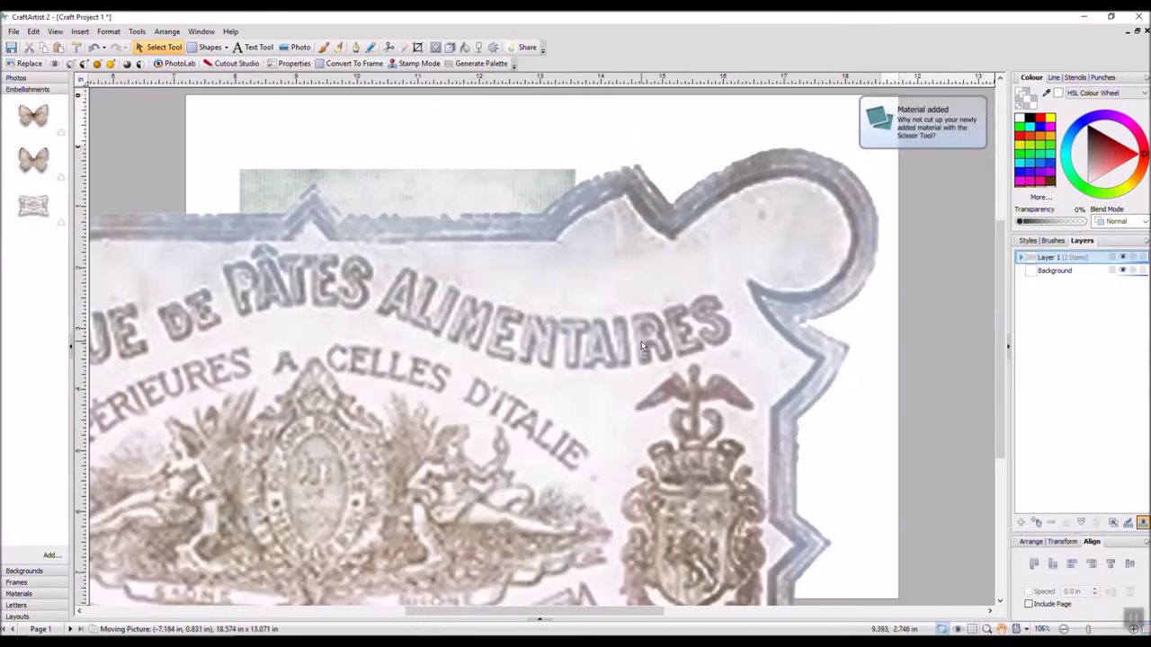
{"action": "left_click_drag", "start_coordinate": [641, 341], "coordinate": [614, 350]}
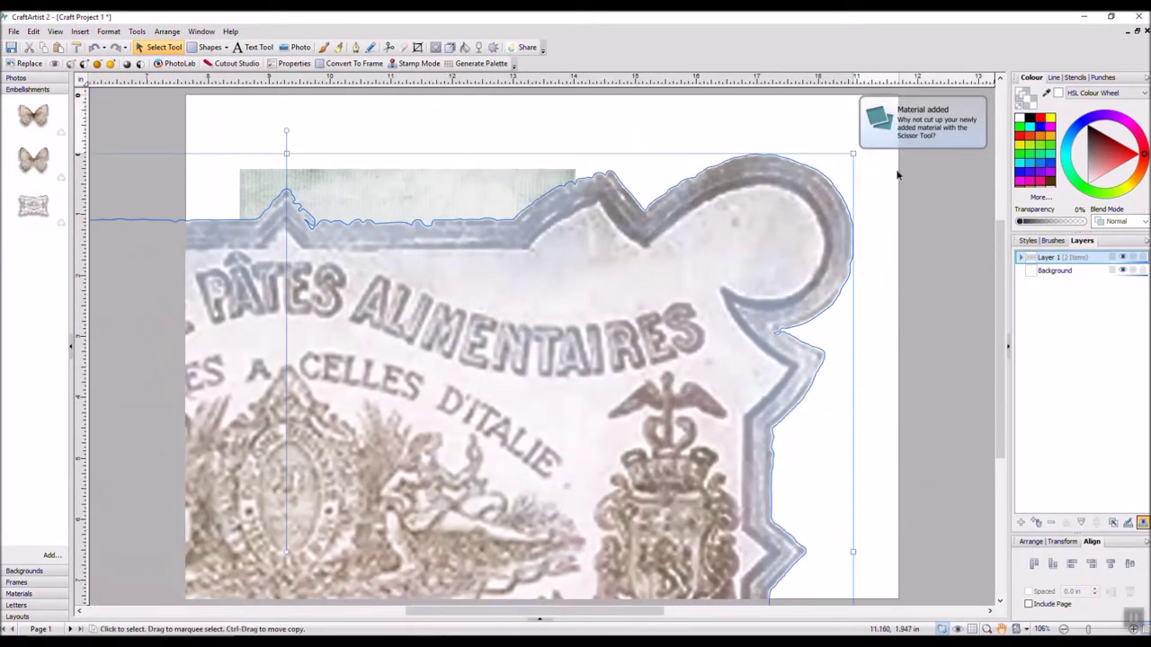
Shrink the vintage label to about 4.96 × 3.49 in and centre it over the lower part of the green paper
{"action": "left_click_drag", "start_coordinate": [853, 153], "coordinate": [488, 376]}
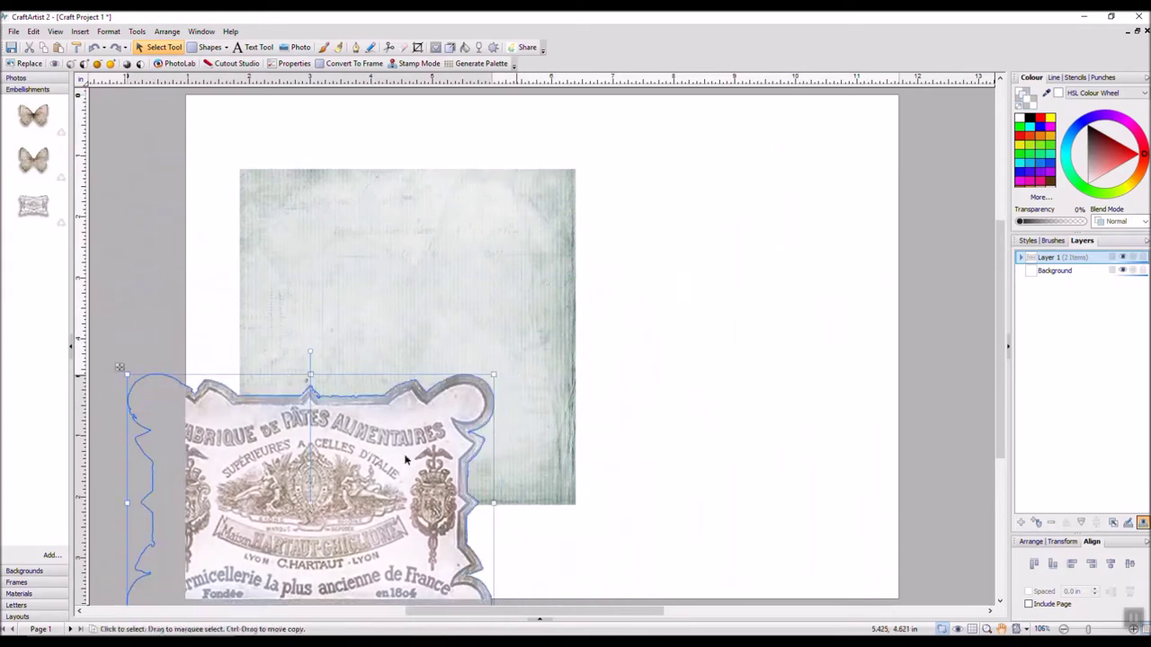
{"action": "left_click_drag", "start_coordinate": [394, 475], "coordinate": [479, 346]}
{"action": "left_click_drag", "start_coordinate": [588, 249], "coordinate": [522, 288]}
{"action": "left_click_drag", "start_coordinate": [447, 368], "coordinate": [483, 343]}
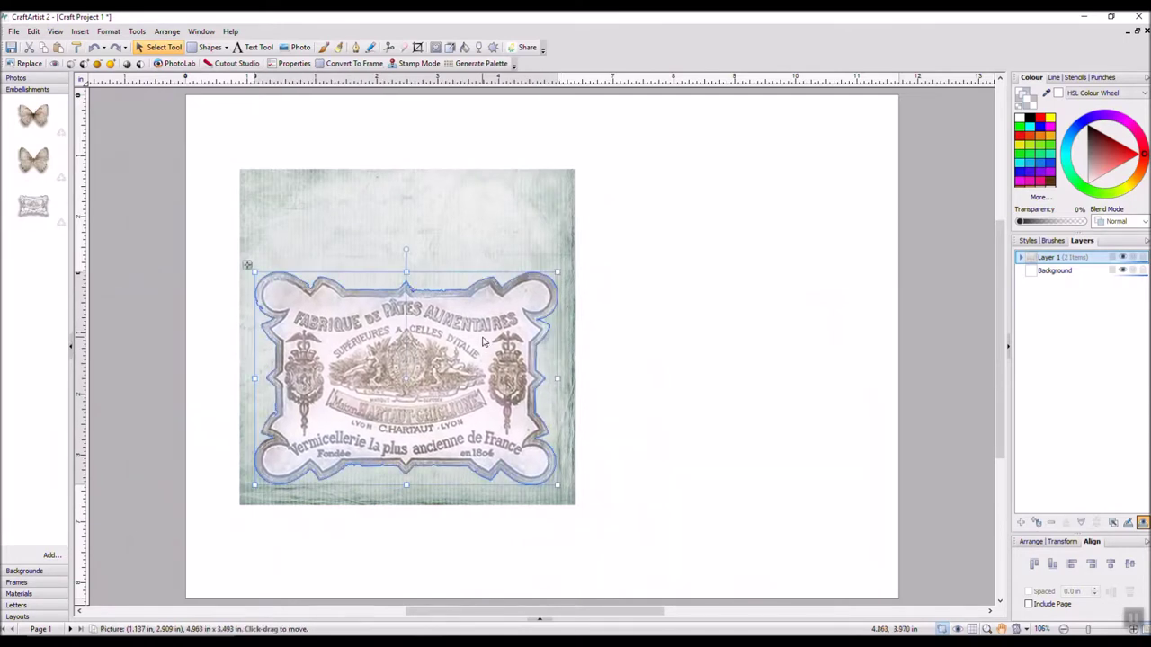
Reduce the green paper's height from its upper edge so it forms an even border around the label
{"action": "left_click", "coordinate": [476, 236]}
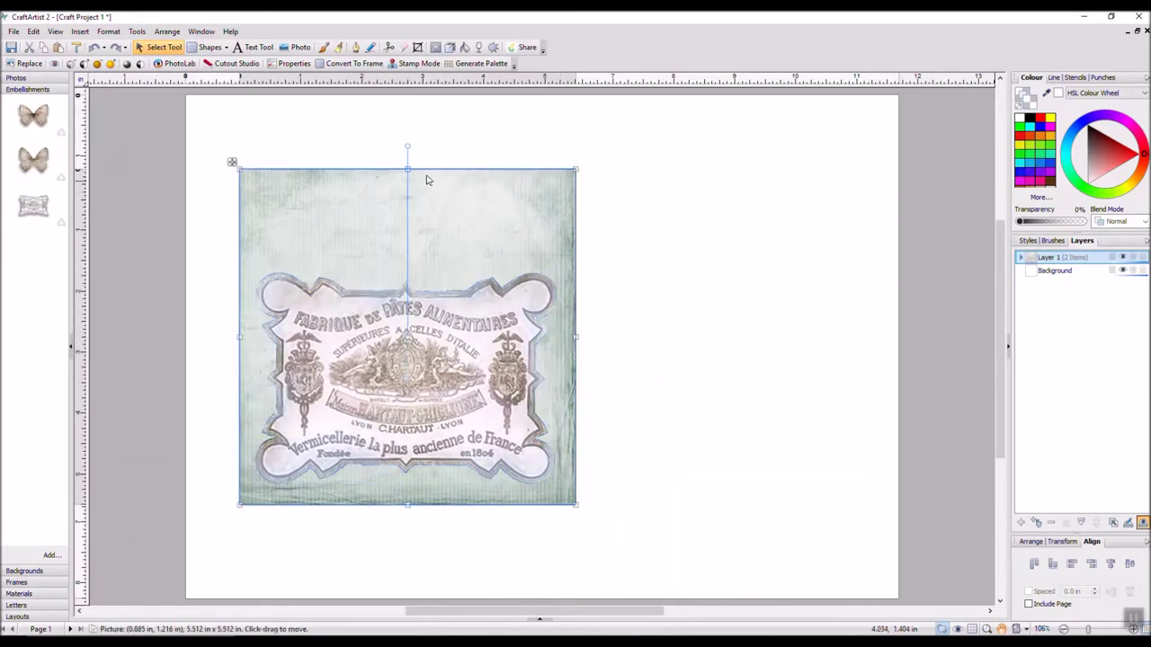
{"action": "left_click_drag", "start_coordinate": [407, 169], "coordinate": [407, 251]}
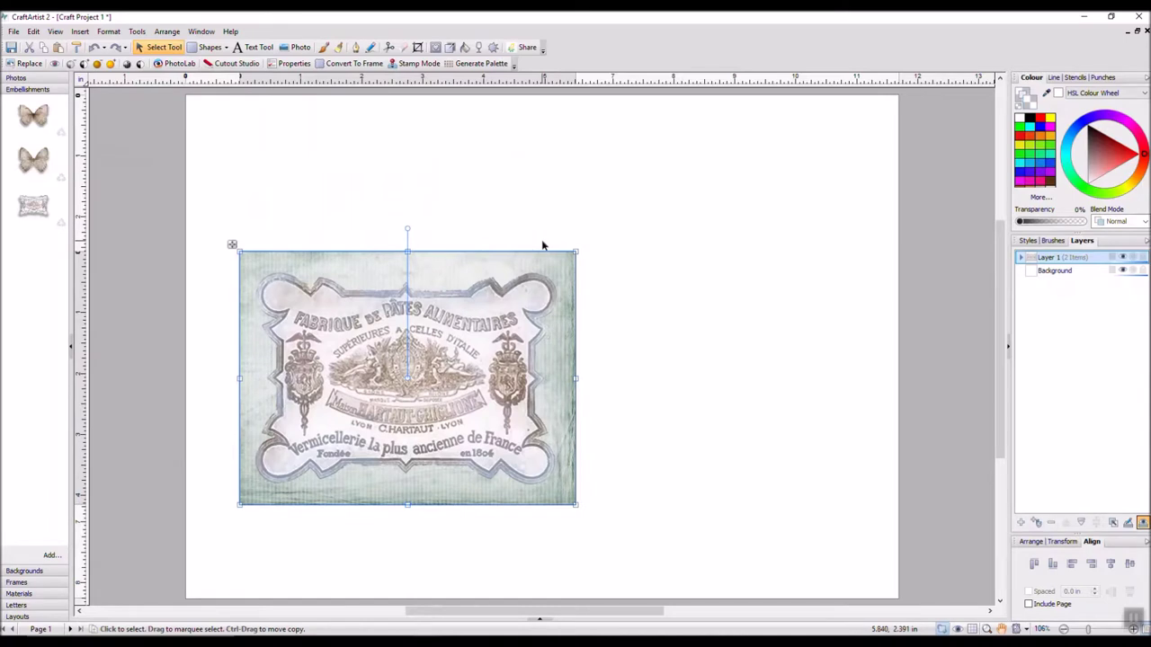
{"action": "left_click", "coordinate": [651, 275]}
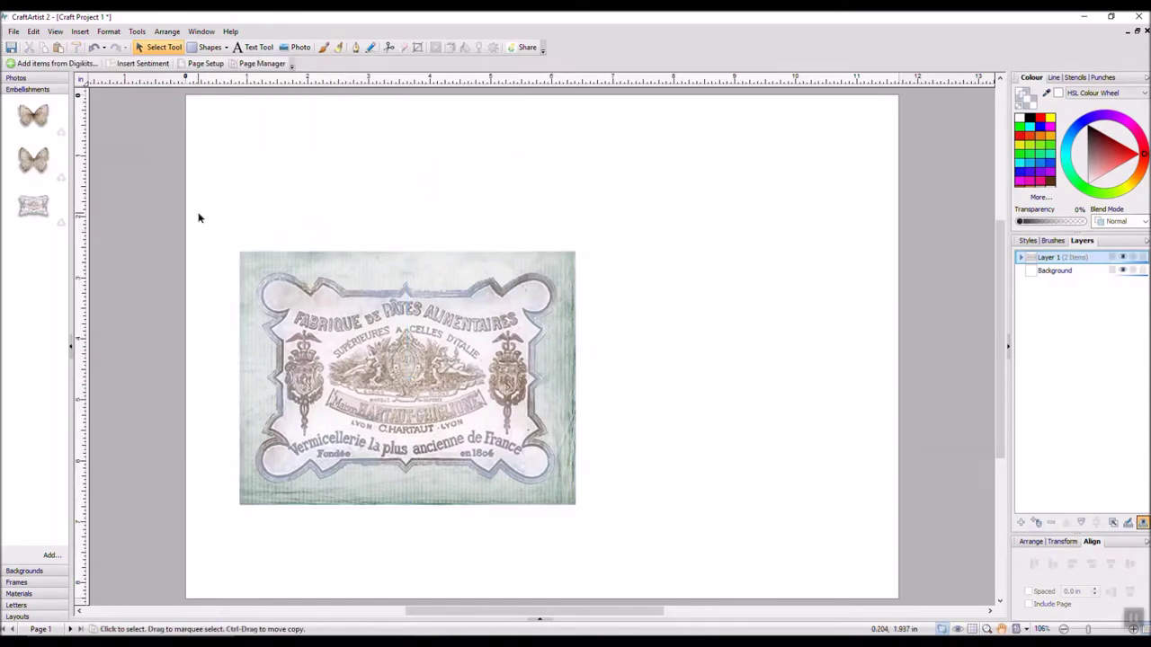
Group the green paper with the vintage label and move the group closer to the page's left edge
{"action": "left_click_drag", "start_coordinate": [196, 214], "coordinate": [635, 564]}
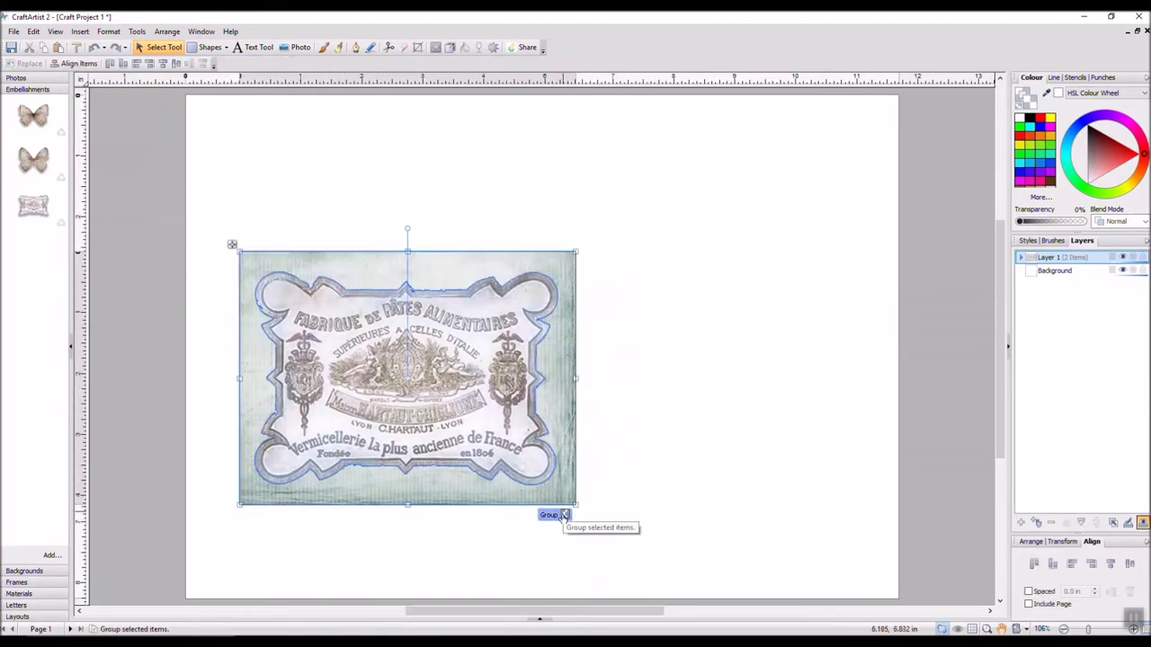
{"action": "left_click", "coordinate": [565, 514]}
{"action": "left_click", "coordinate": [617, 532]}
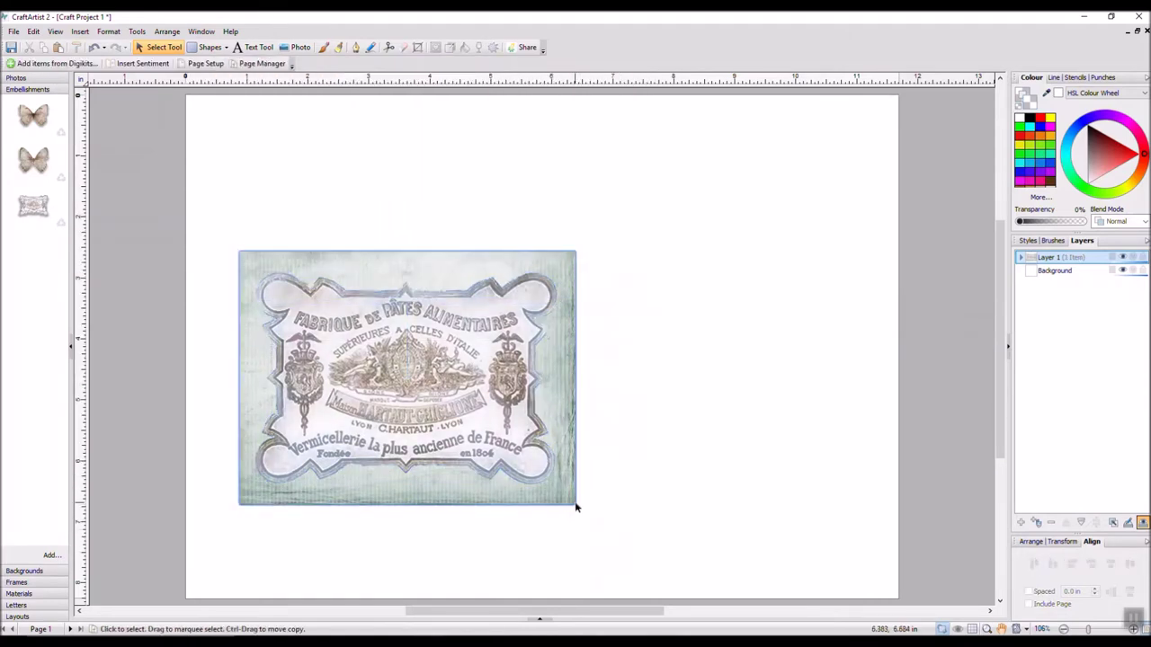
{"action": "left_click_drag", "start_coordinate": [549, 450], "coordinate": [517, 454]}
{"action": "left_click", "coordinate": [633, 470]}
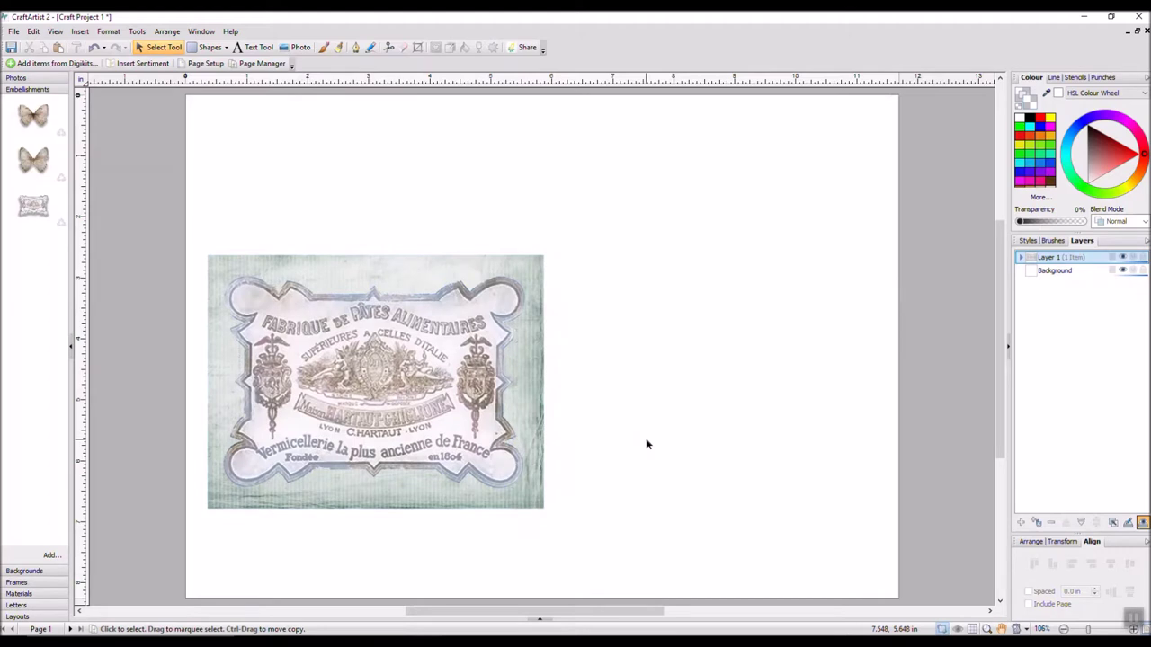
Place the white script-edged paper on the page's right half and resize it into a tall portrait panel
{"action": "left_click", "coordinate": [43, 594]}
{"action": "left_click_drag", "start_coordinate": [34, 196], "coordinate": [732, 352]}
{"action": "left_click_drag", "start_coordinate": [699, 466], "coordinate": [686, 557]}
{"action": "left_click_drag", "start_coordinate": [530, 341], "coordinate": [572, 334]}
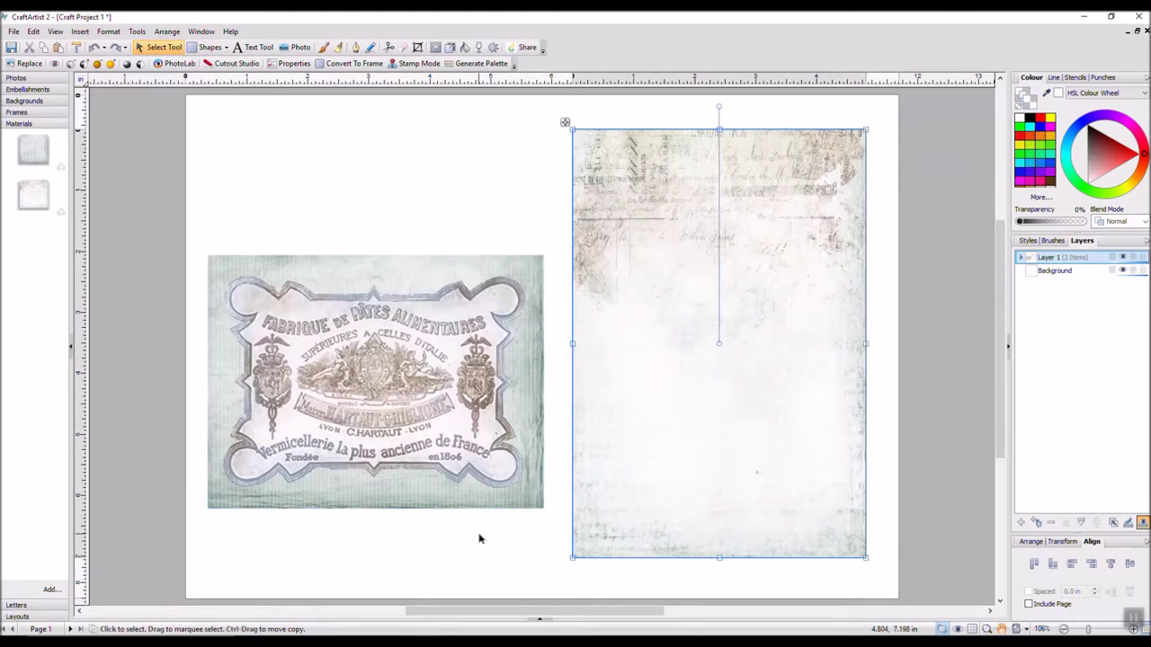
{"action": "left_click", "coordinate": [445, 537]}
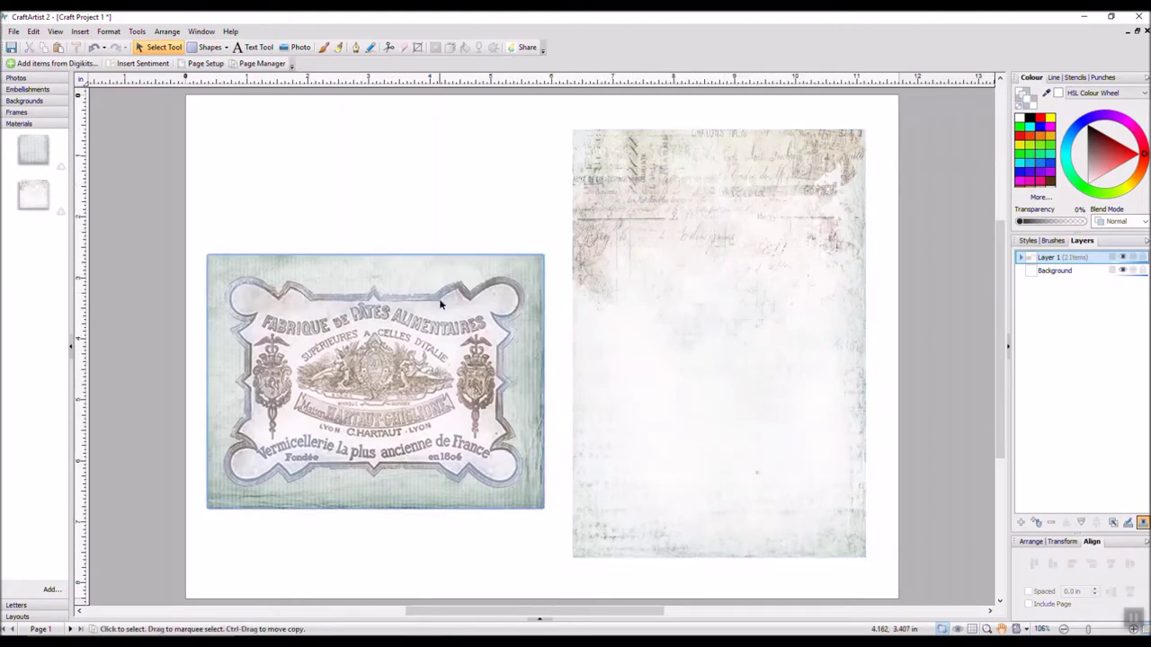
Move the label group behind the portrait panel to compare their sizes, and return it to the page's left half
{"action": "left_click_drag", "start_coordinate": [395, 344], "coordinate": [739, 374]}
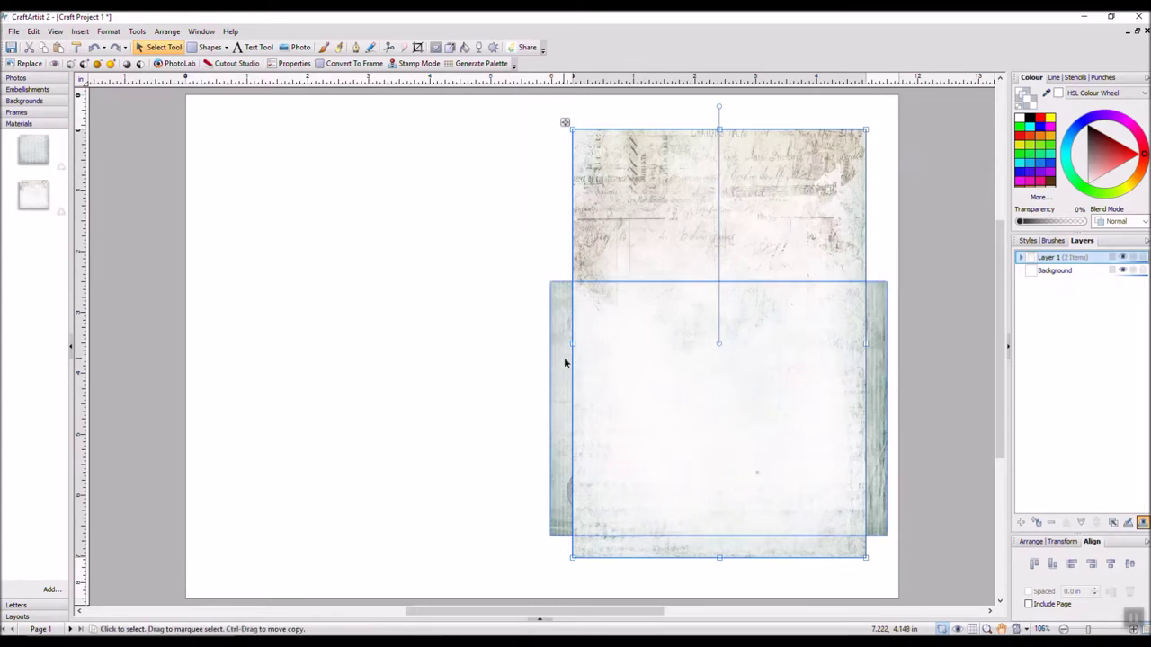
{"action": "left_click_drag", "start_coordinate": [566, 359], "coordinate": [243, 385]}
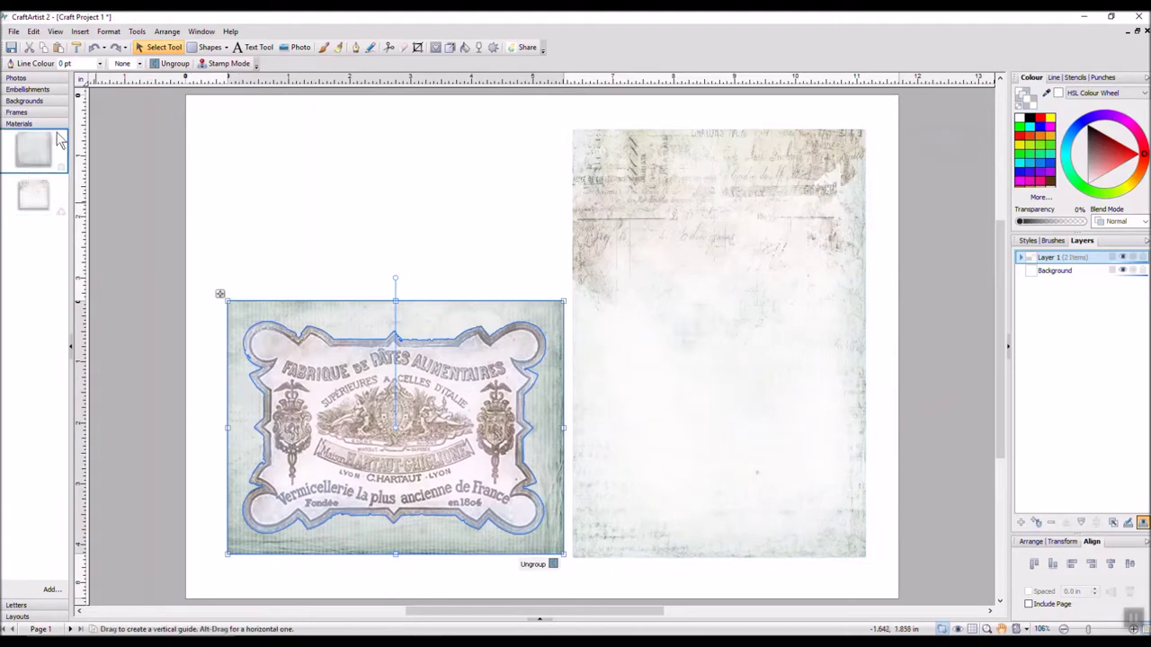
Place a butterfly embellishment on the page and scale it down to about 3.57 × 3.12 in
{"action": "left_click", "coordinate": [45, 90]}
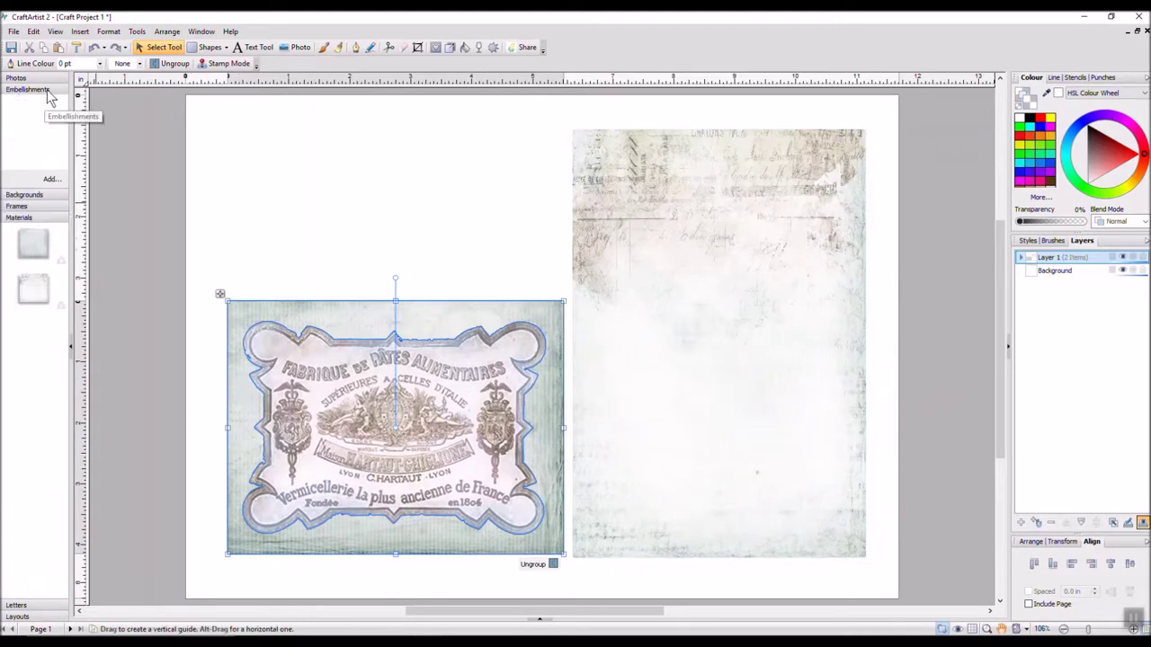
{"action": "left_click_drag", "start_coordinate": [49, 171], "coordinate": [467, 268]}
{"action": "left_click_drag", "start_coordinate": [585, 232], "coordinate": [576, 427]}
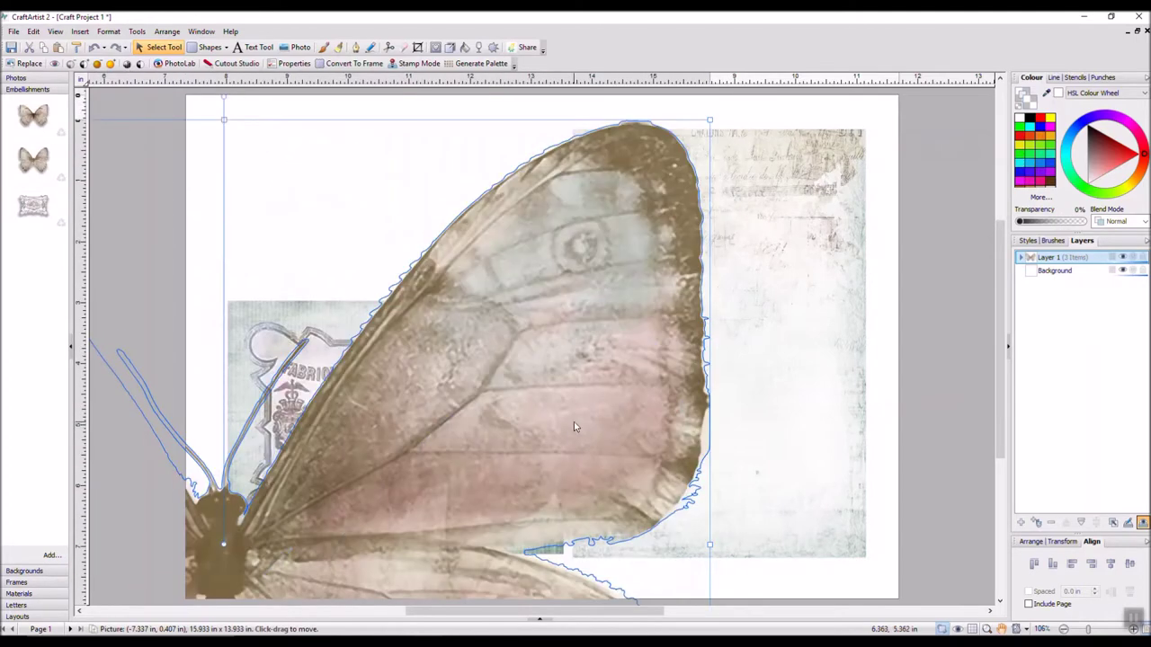
{"action": "left_click_drag", "start_coordinate": [711, 117], "coordinate": [681, 183]}
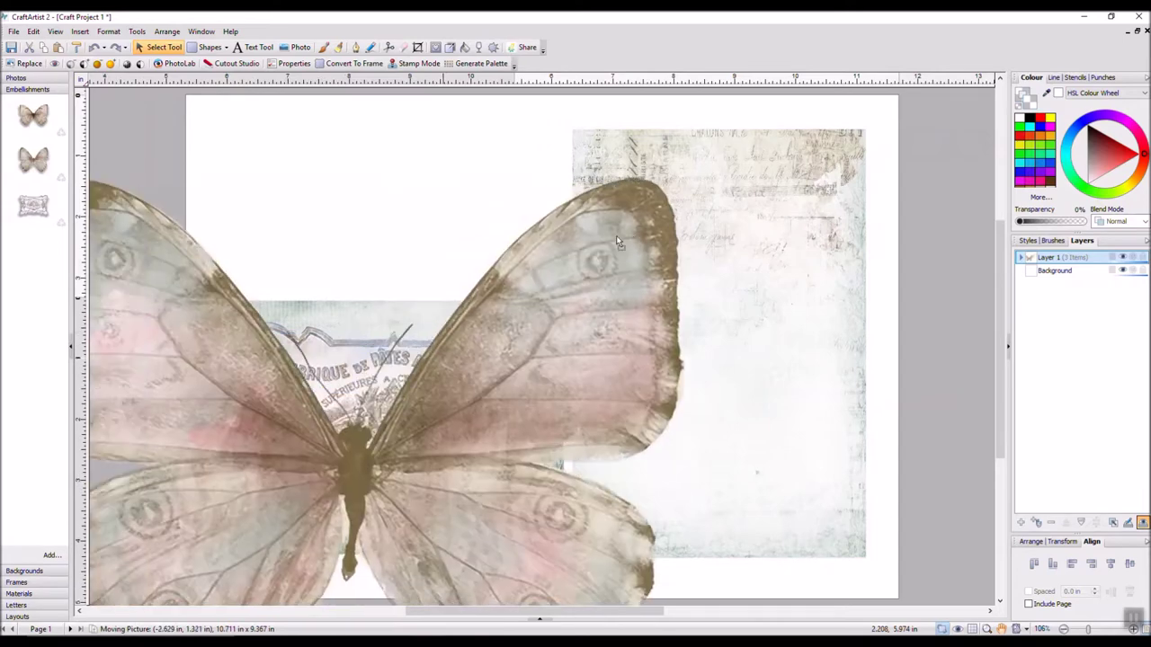
{"action": "left_click_drag", "start_coordinate": [750, 117], "coordinate": [229, 496]}
Move the label group off the butterfly, place the butterfly above it and shrink it to about 2.39 × 2.09 in
{"action": "left_click", "coordinate": [241, 551]}
{"action": "left_click_drag", "start_coordinate": [230, 496], "coordinate": [246, 532]}
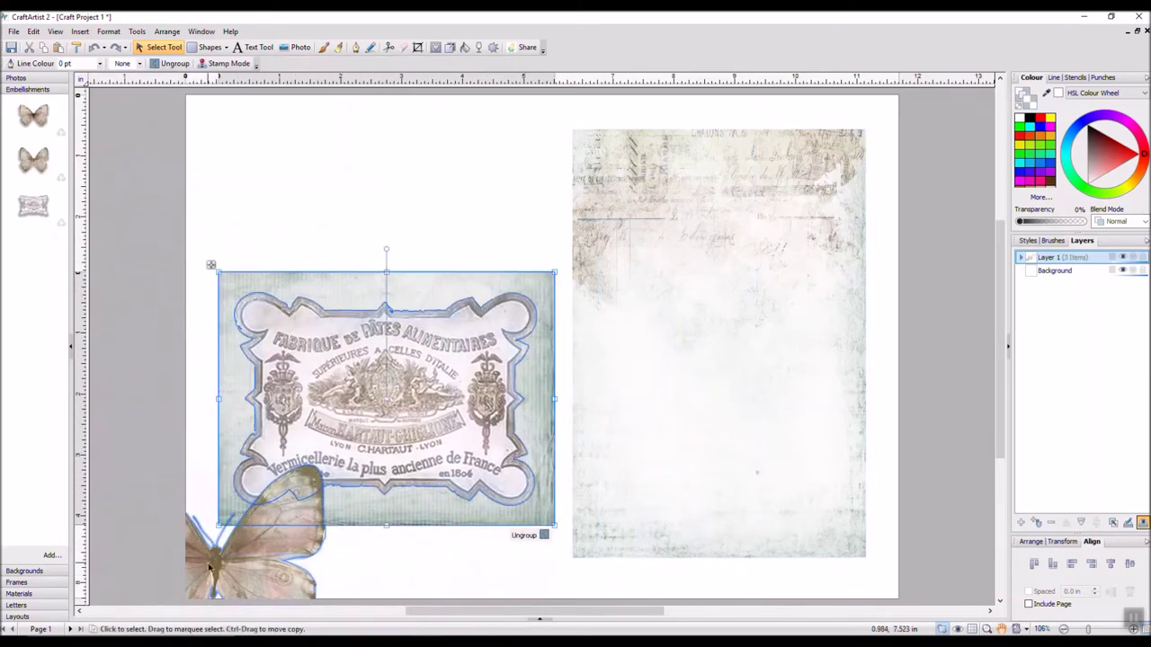
{"action": "left_click", "coordinate": [267, 576]}
{"action": "left_click_drag", "start_coordinate": [260, 576], "coordinate": [460, 231]}
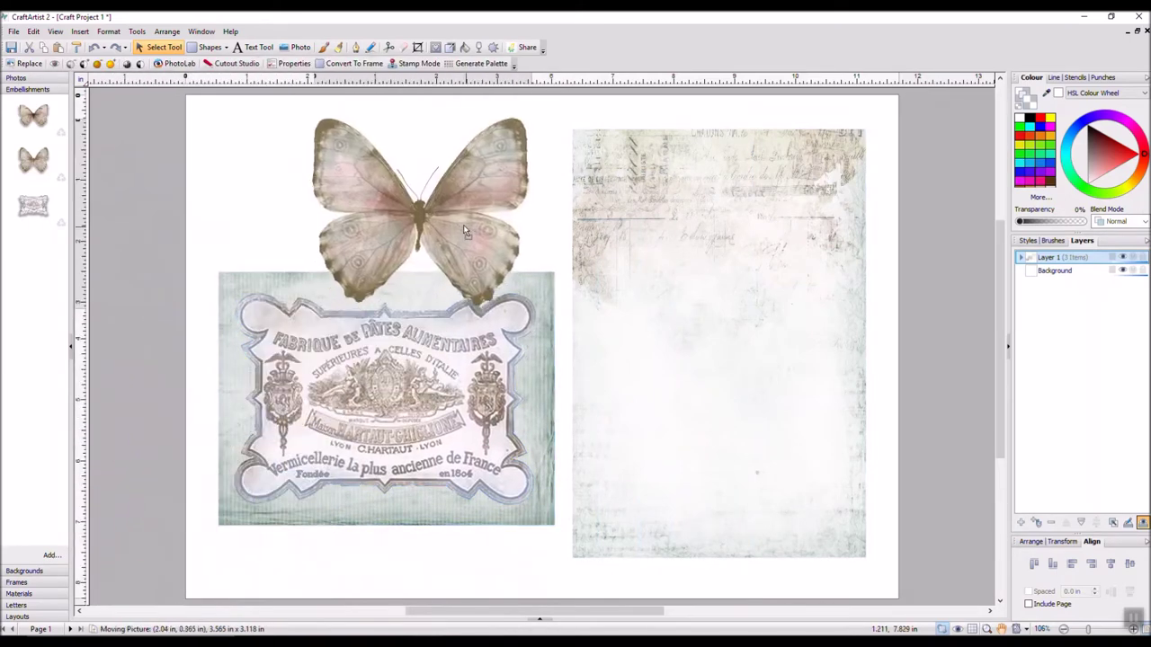
{"action": "left_click_drag", "start_coordinate": [530, 117], "coordinate": [529, 174]}
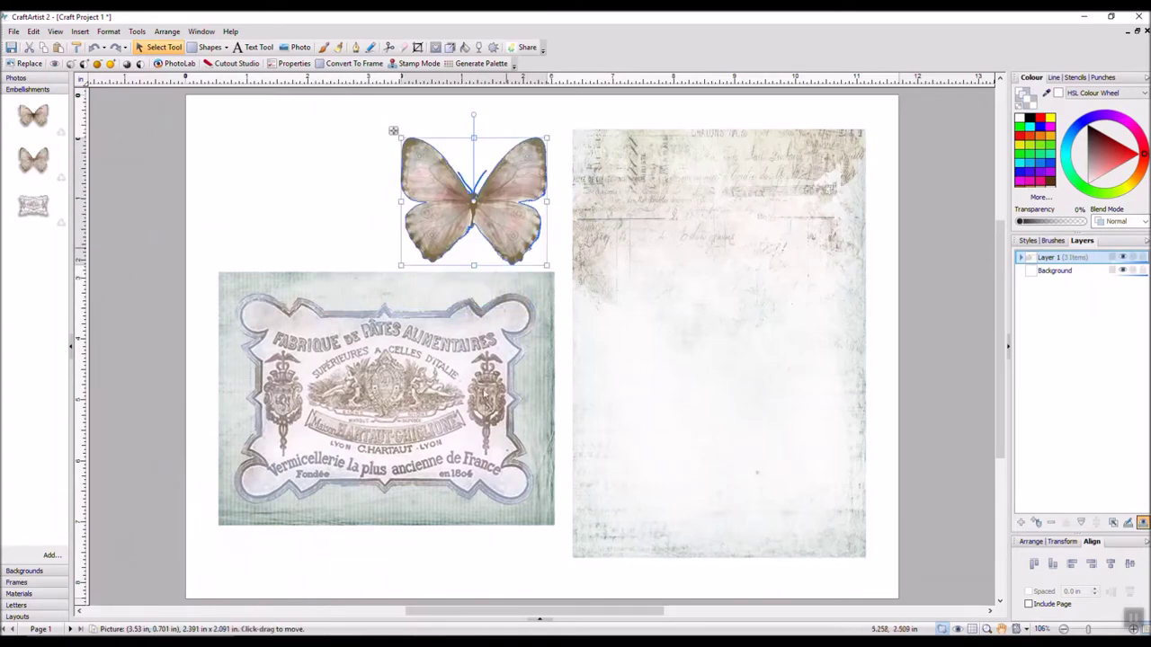
Lower the label group for more space above it and align the butterfly with the group's right end
{"action": "left_click_drag", "start_coordinate": [475, 390], "coordinate": [476, 426]}
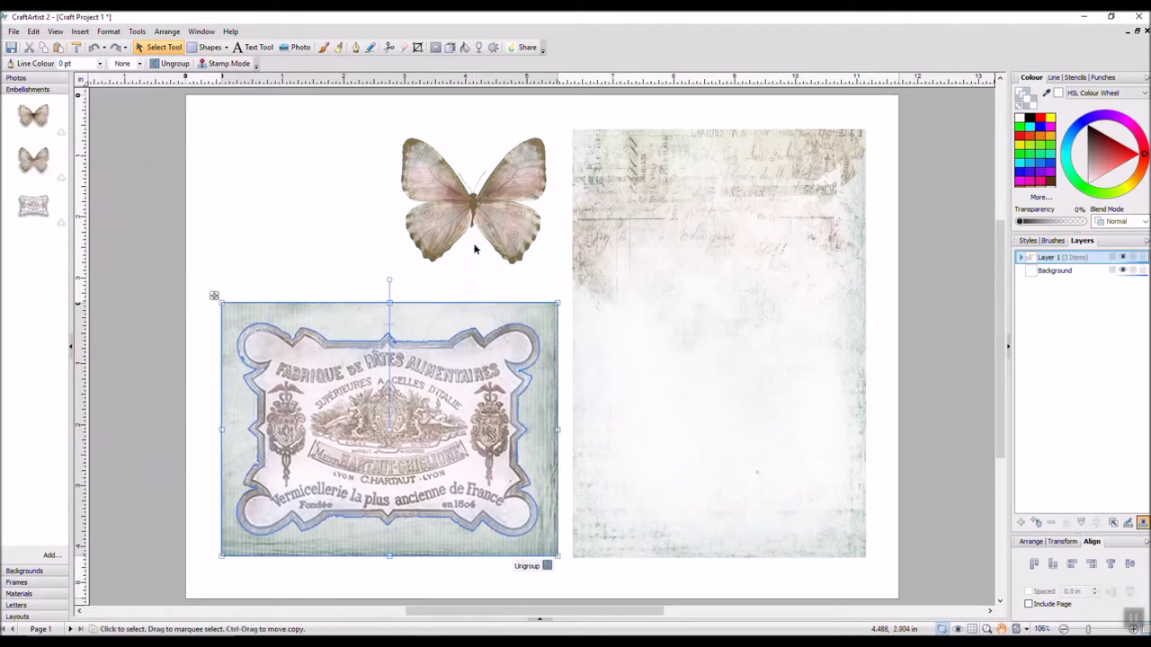
{"action": "left_click", "coordinate": [497, 256]}
{"action": "left_click_drag", "start_coordinate": [497, 256], "coordinate": [500, 245]}
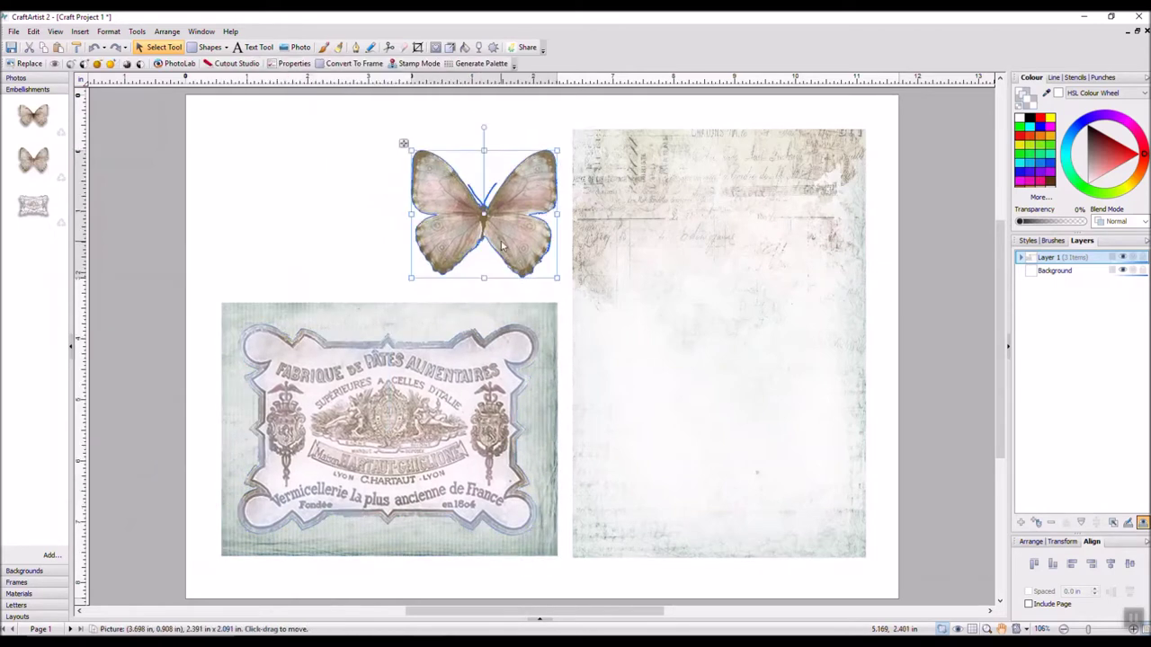
{"action": "left_click", "coordinate": [342, 237]}
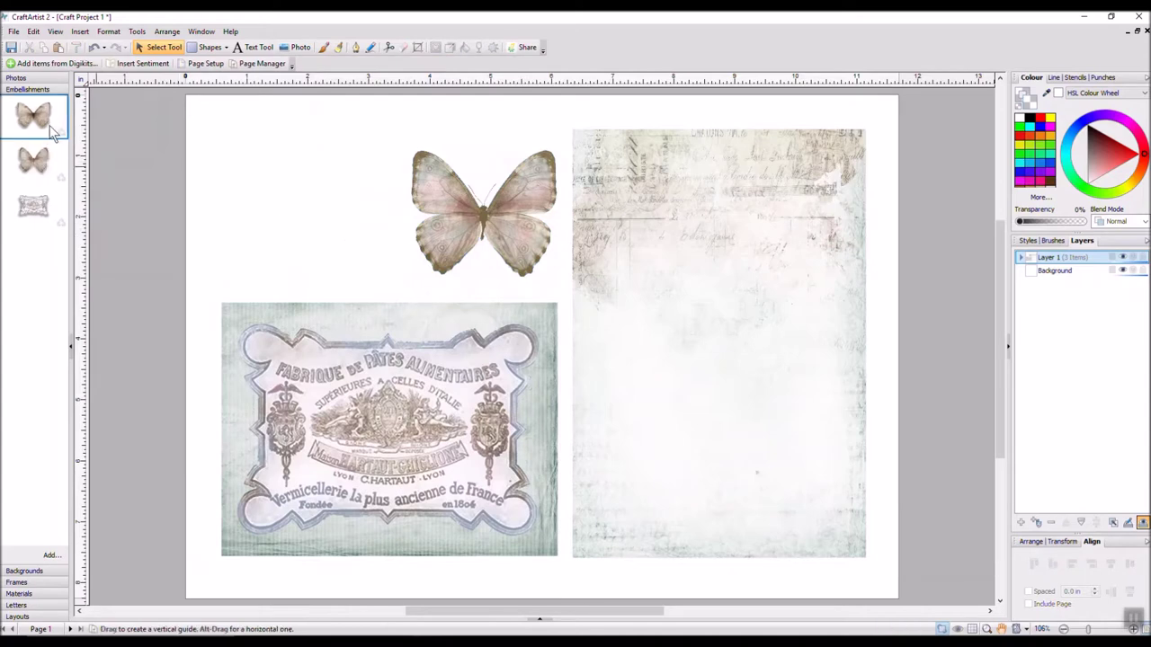
Add the second, pink-winged butterfly embellishment to the page and scale it down to about 2.92 × 2.16 in
{"action": "mouse_move", "coordinate": [41, 169]}
{"action": "left_mouse_down"}
{"action": "mouse_move", "coordinate": [310, 232]}
{"action": "mouse_move", "coordinate": [41, 180]}
{"action": "left_mouse_up"}
{"action": "left_click_drag", "start_coordinate": [41, 122], "coordinate": [306, 210]}
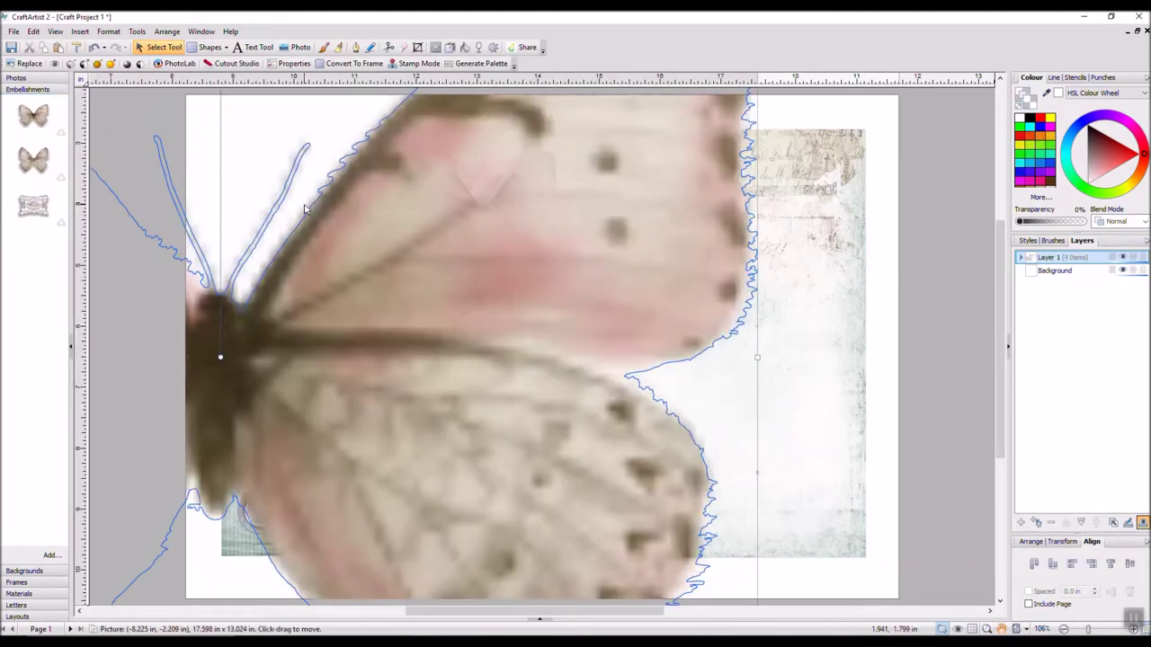
{"action": "left_click_drag", "start_coordinate": [702, 273], "coordinate": [603, 400]}
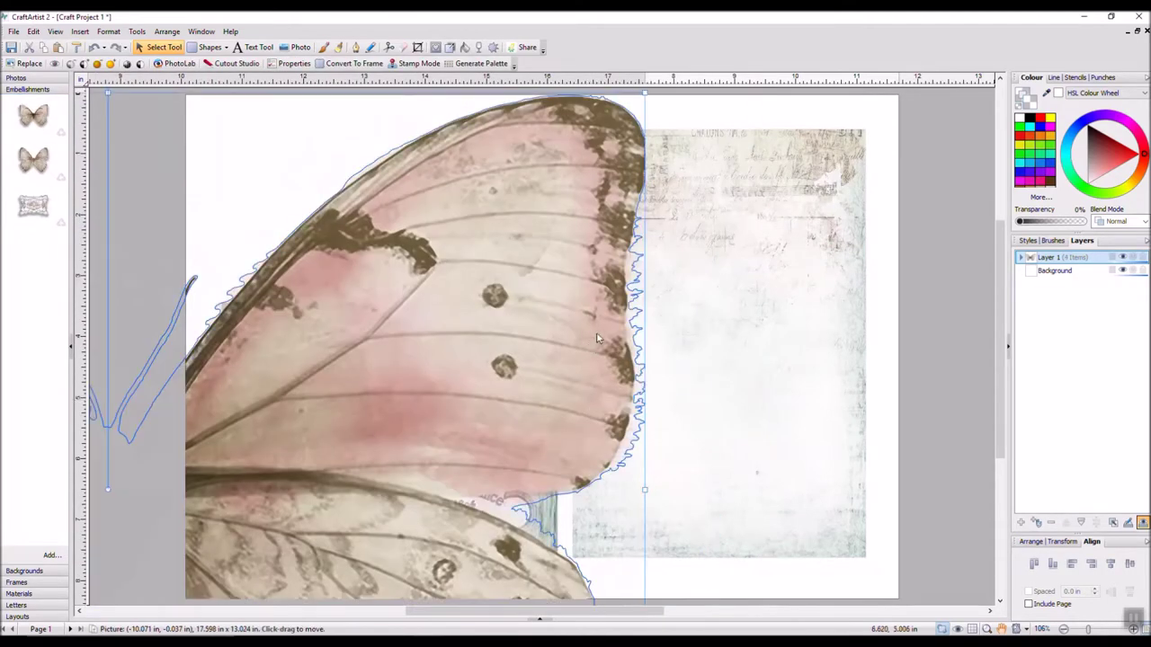
{"action": "left_click_drag", "start_coordinate": [644, 92], "coordinate": [910, 178]}
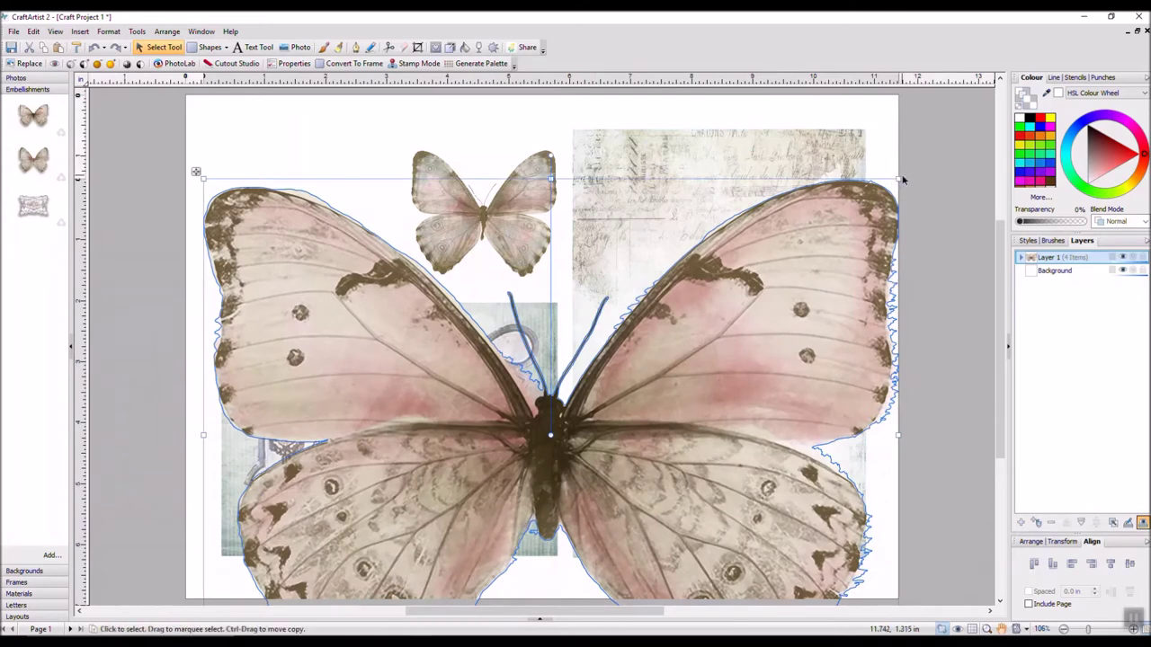
{"action": "left_click_drag", "start_coordinate": [833, 223], "coordinate": [643, 281]}
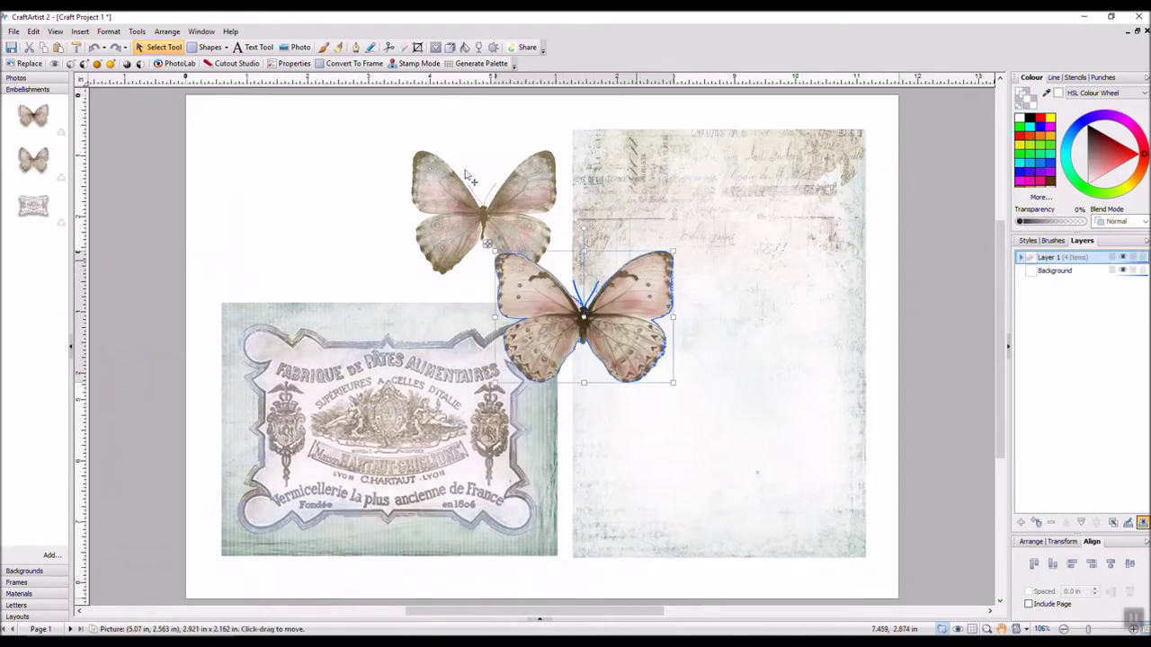
Arrange the two butterflies side by side above the label, with the pink-winged one on the right
{"action": "left_click", "coordinate": [519, 198]}
{"action": "left_click_drag", "start_coordinate": [520, 198], "coordinate": [335, 196]}
{"action": "left_click_drag", "start_coordinate": [530, 290], "coordinate": [414, 190]}
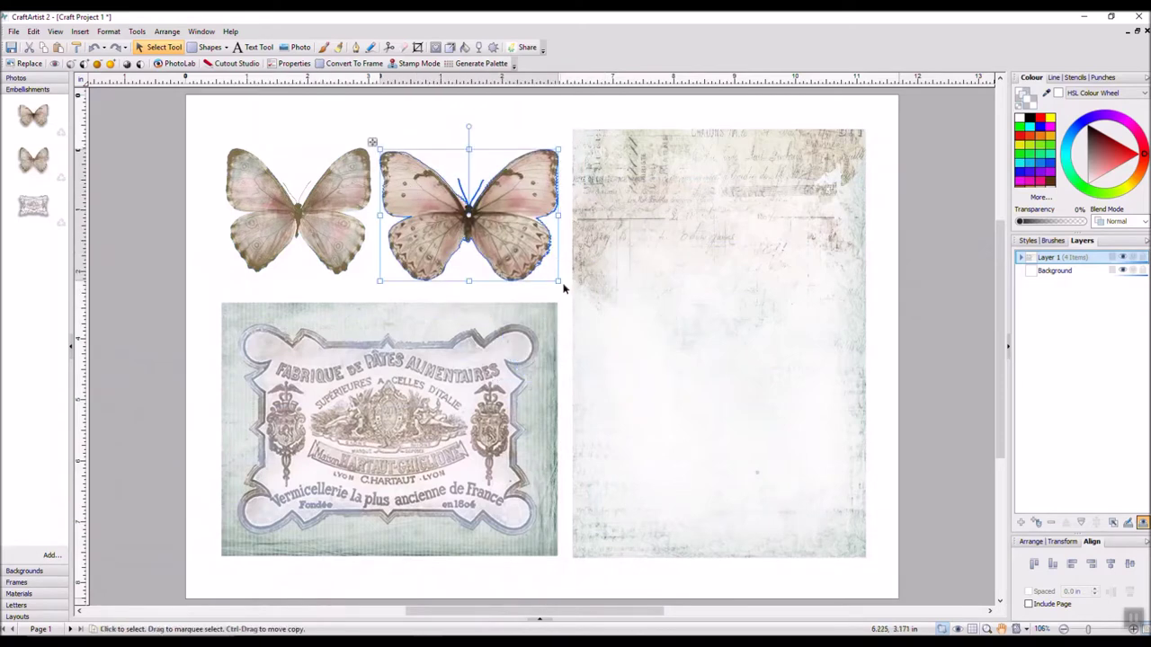
Shrink both butterflies slightly and position them as a matching pair above the label
{"action": "left_click_drag", "start_coordinate": [556, 278], "coordinate": [502, 246]}
{"action": "left_click", "coordinate": [368, 229]}
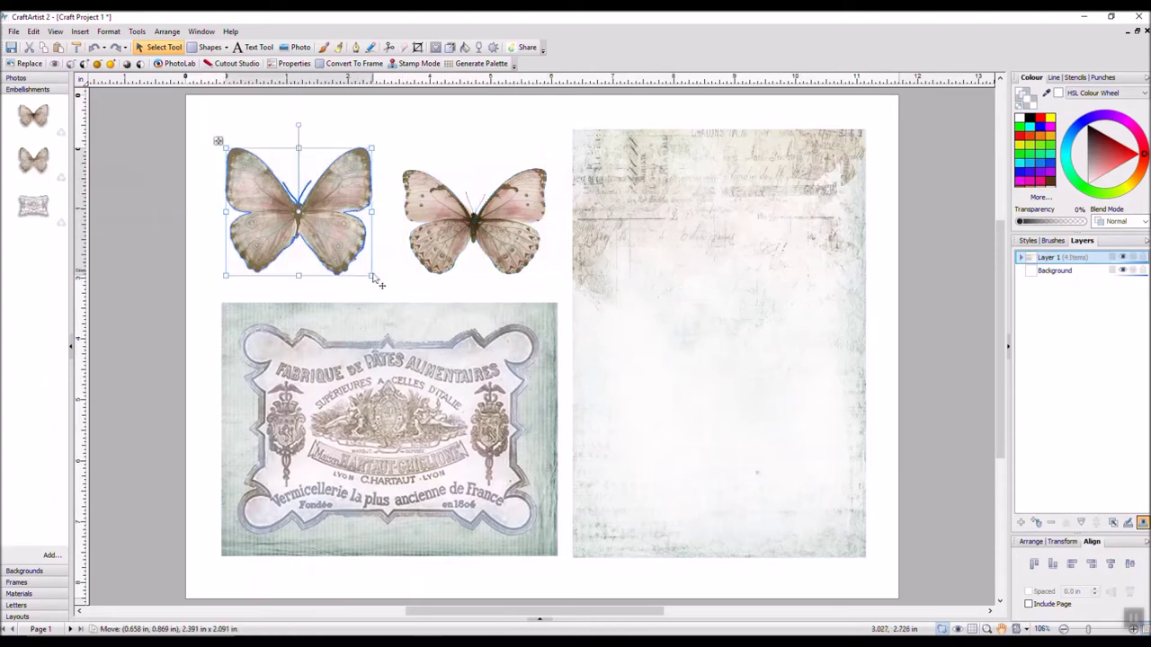
{"action": "left_click_drag", "start_coordinate": [372, 275], "coordinate": [359, 258]}
{"action": "left_click", "coordinate": [197, 245]}
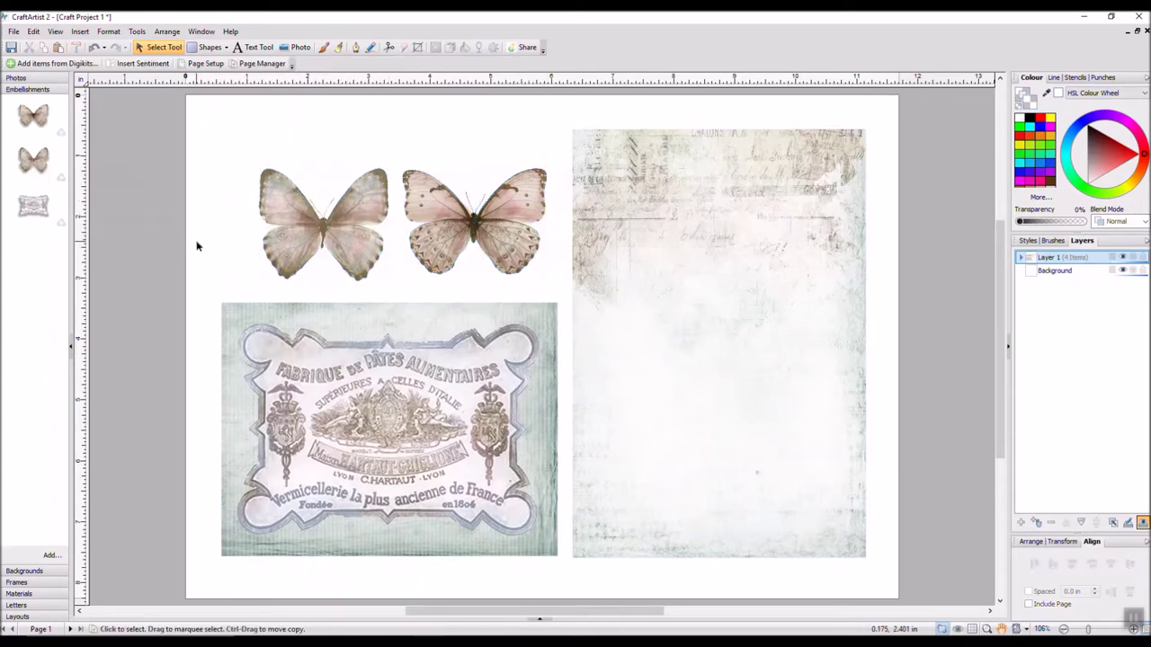
Group both butterflies, the label group and the portrait panel into one object
{"action": "left_click_drag", "start_coordinate": [164, 106], "coordinate": [953, 578]}
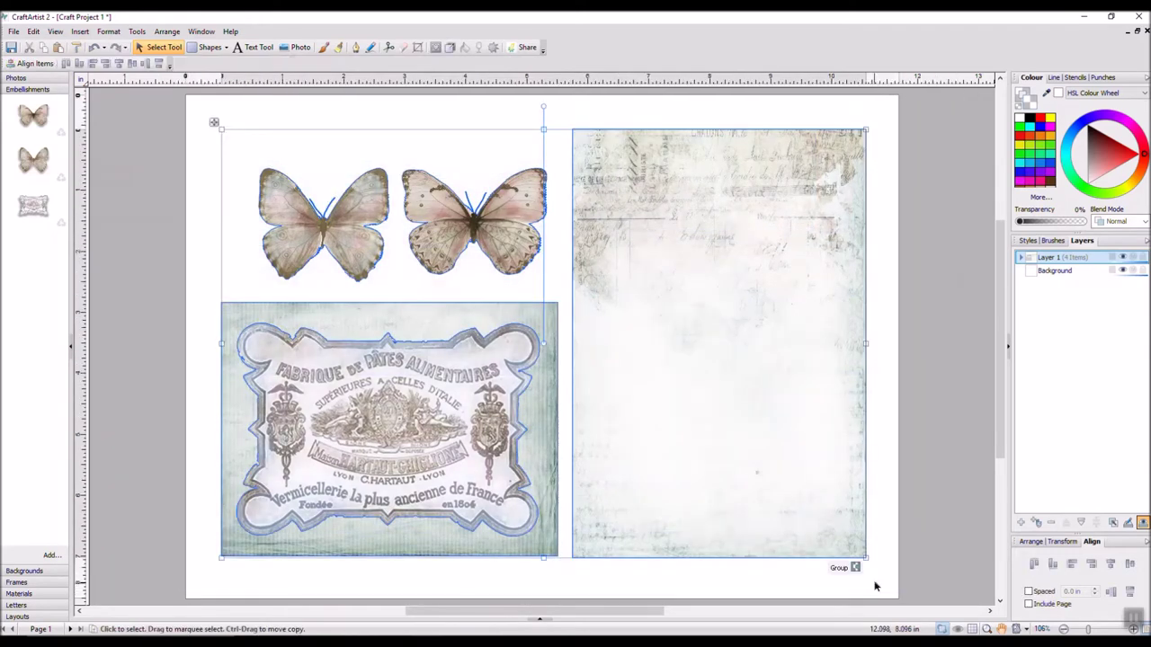
{"action": "left_click", "coordinate": [849, 568]}
{"action": "left_click", "coordinate": [190, 423]}
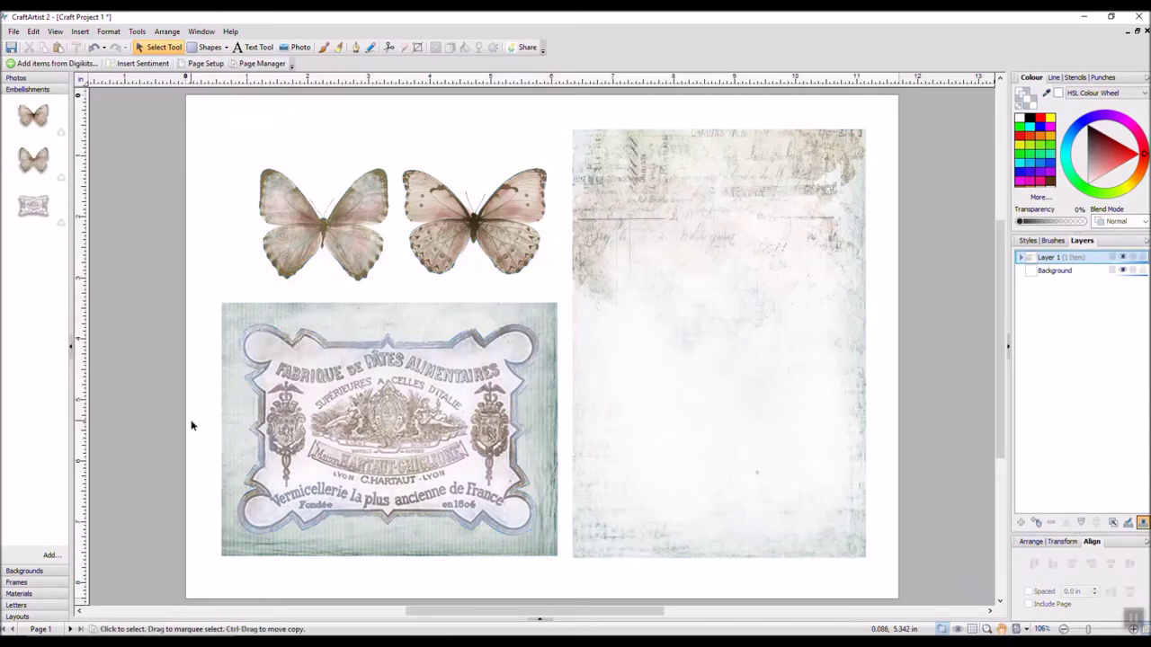
Preview the page for printing with the sheet orientation adjusted automatically, and open the print settings
{"action": "left_click", "coordinate": [14, 32]}
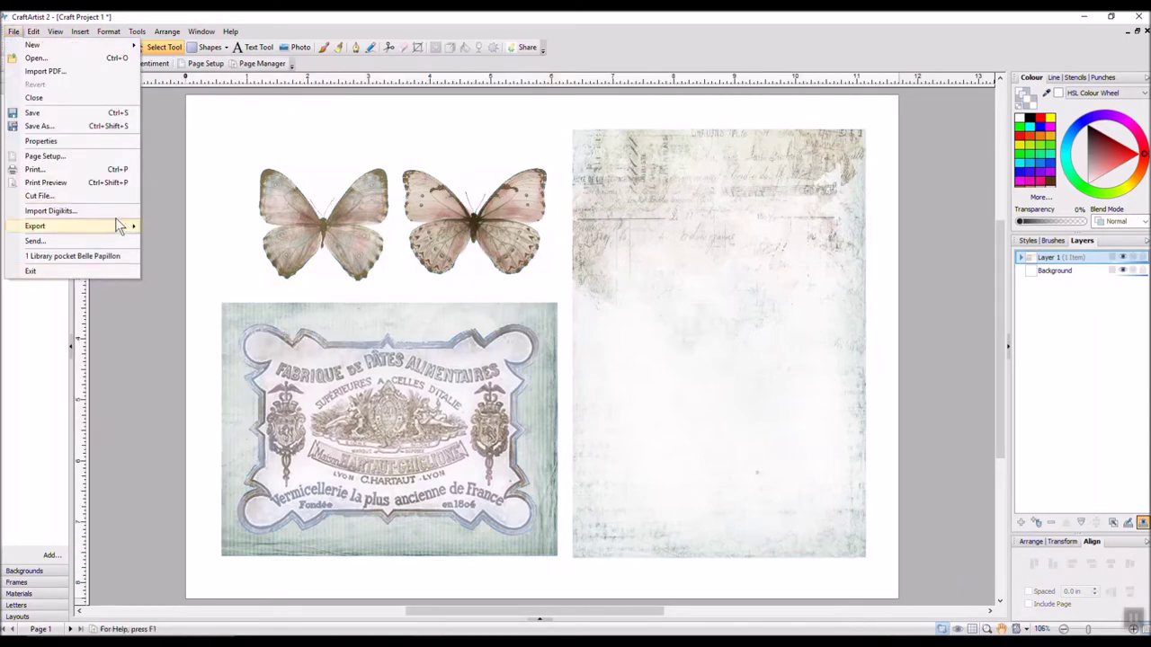
{"action": "key", "text": "Escape"}
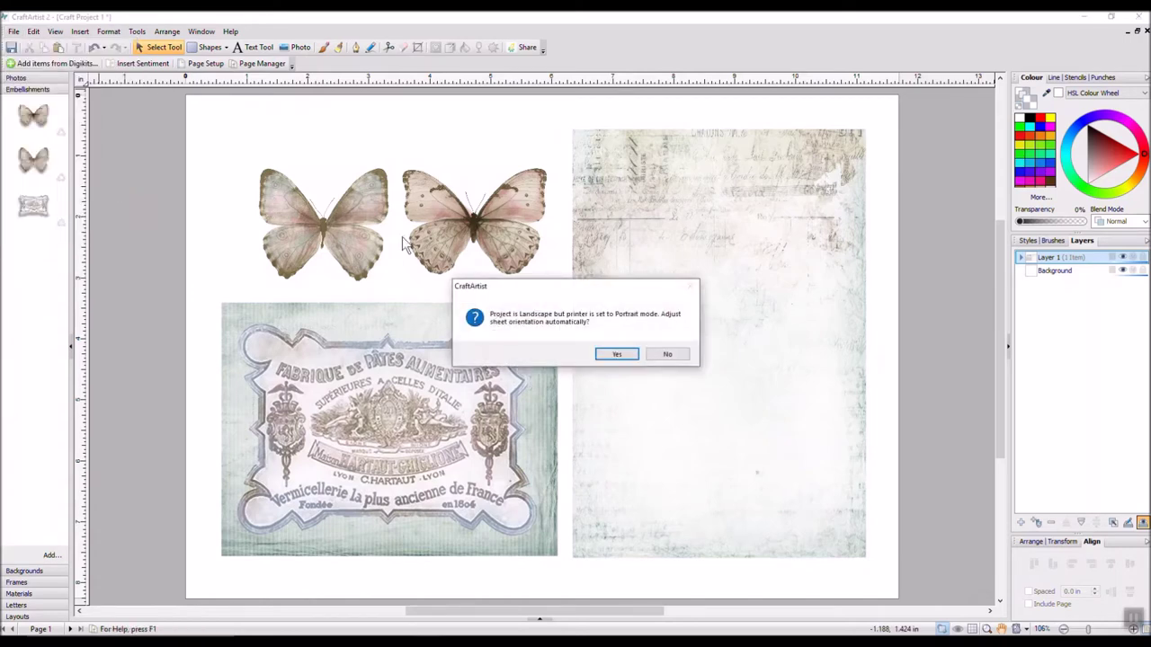
{"action": "left_click", "coordinate": [625, 354]}
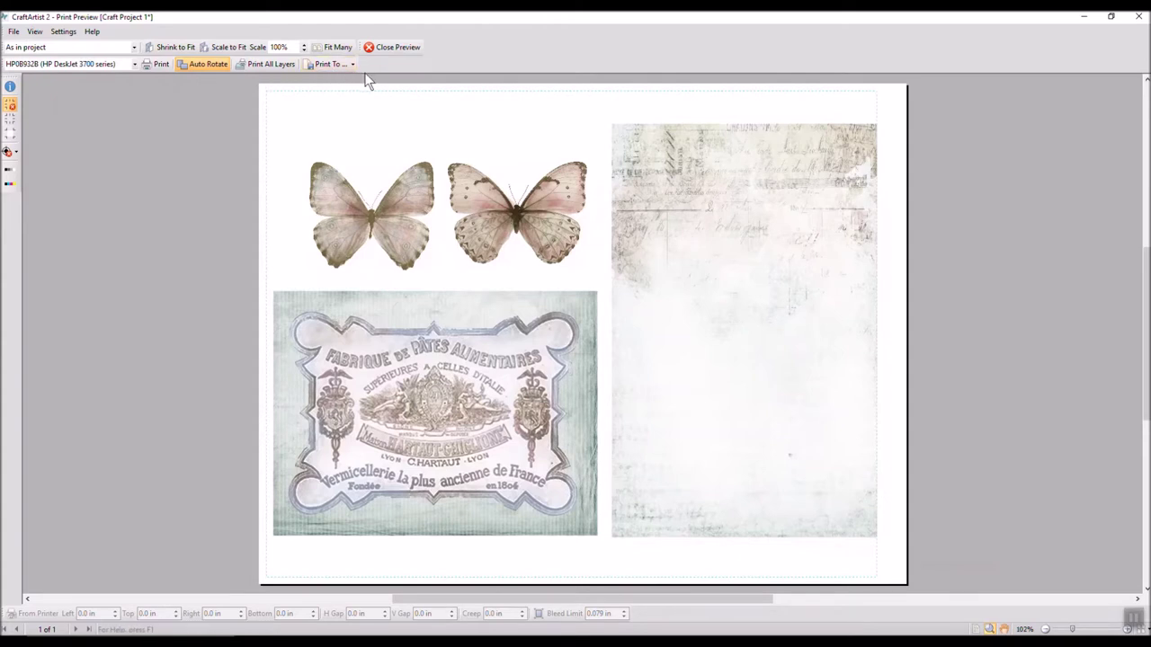
{"action": "left_click", "coordinate": [156, 65]}
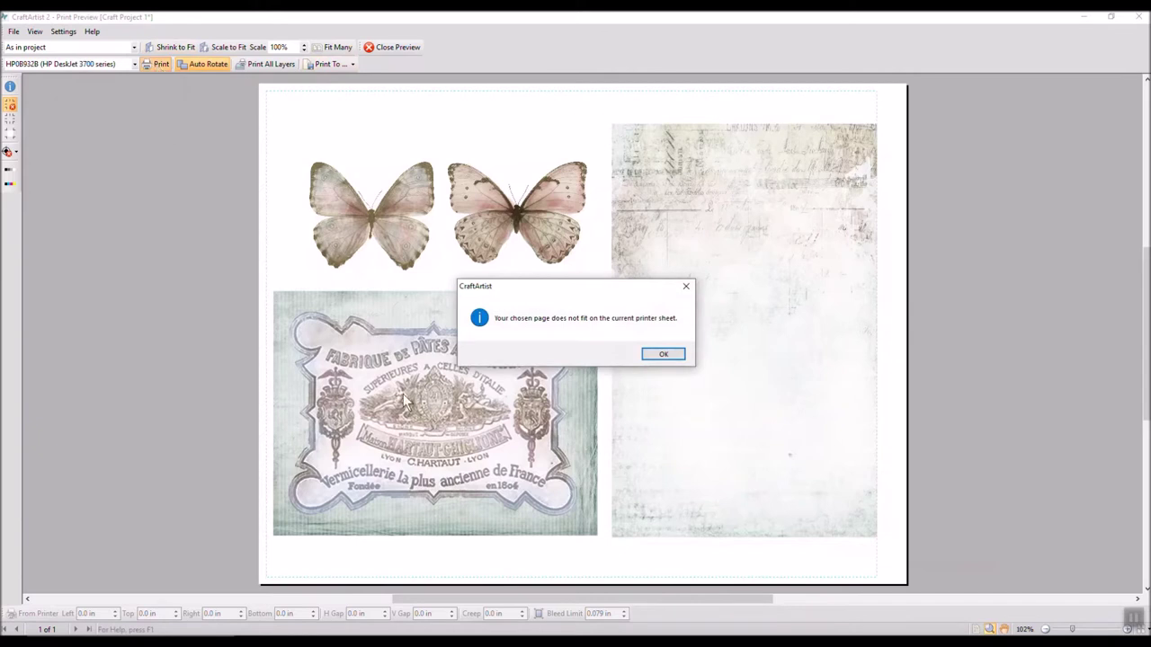
{"action": "left_click", "coordinate": [662, 354]}
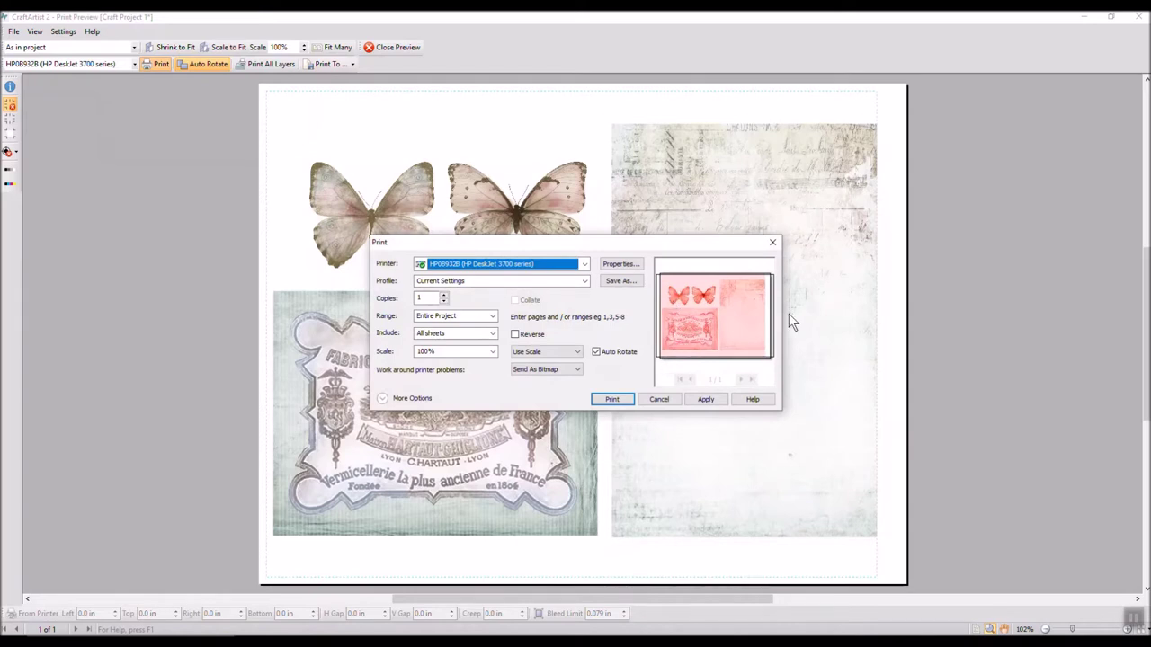
Apply the print settings without printing and close the print preview
{"action": "left_click", "coordinate": [719, 399]}
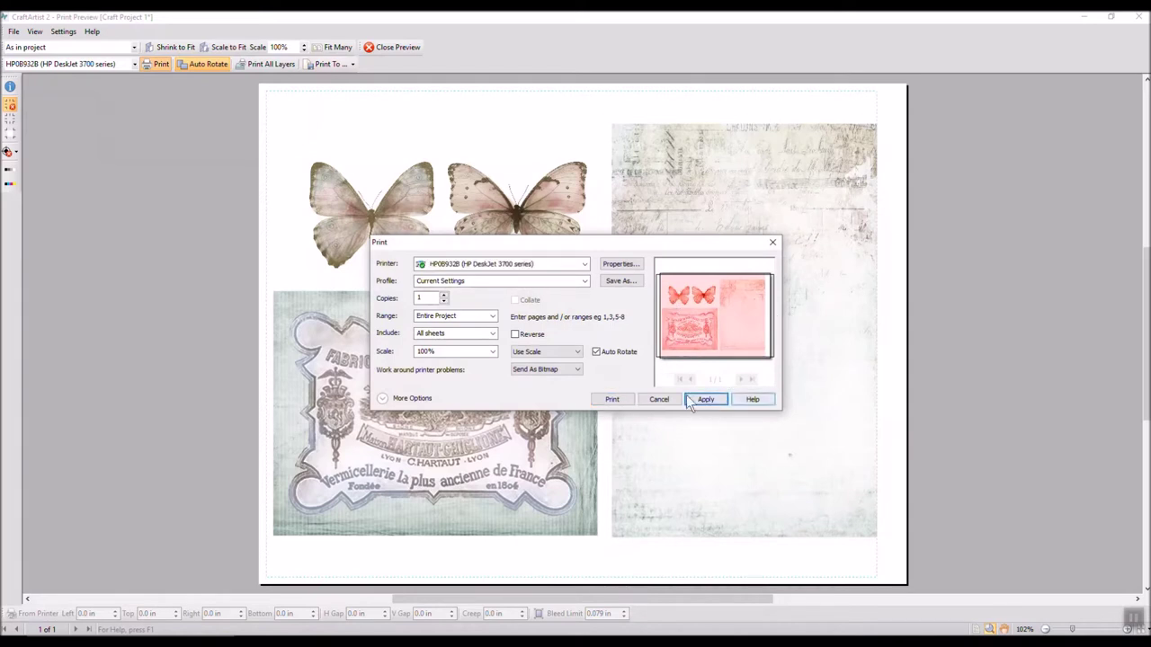
{"action": "left_click", "coordinate": [659, 400]}
{"action": "left_click_drag", "start_coordinate": [753, 416], "coordinate": [776, 422]}
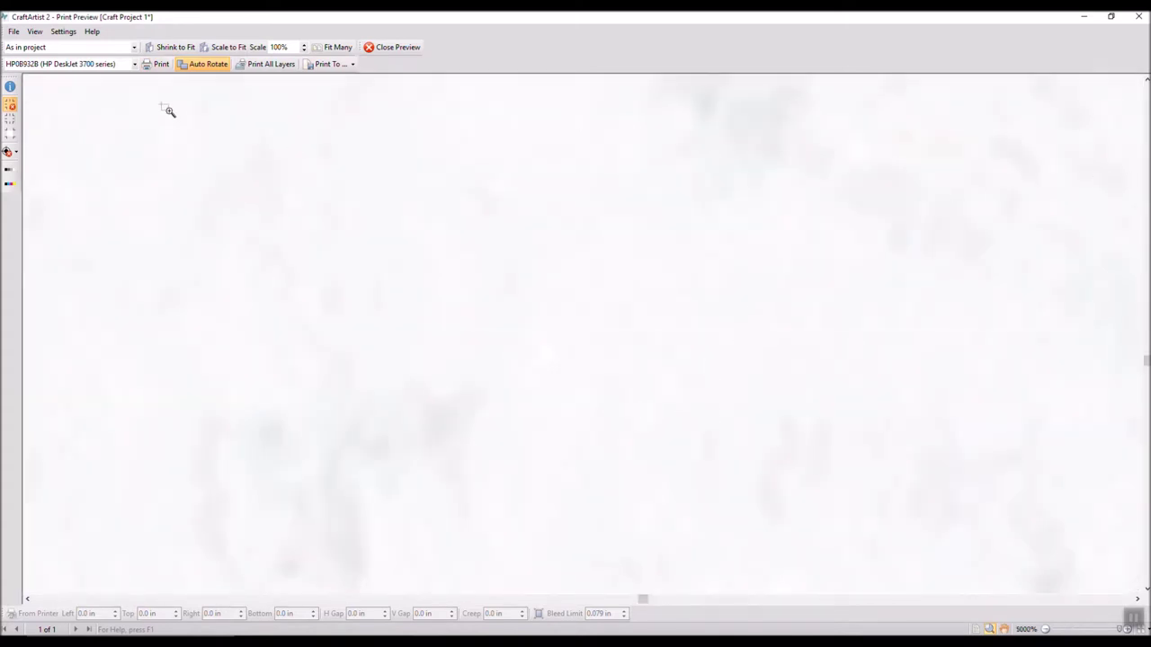
{"action": "left_click", "coordinate": [395, 47]}
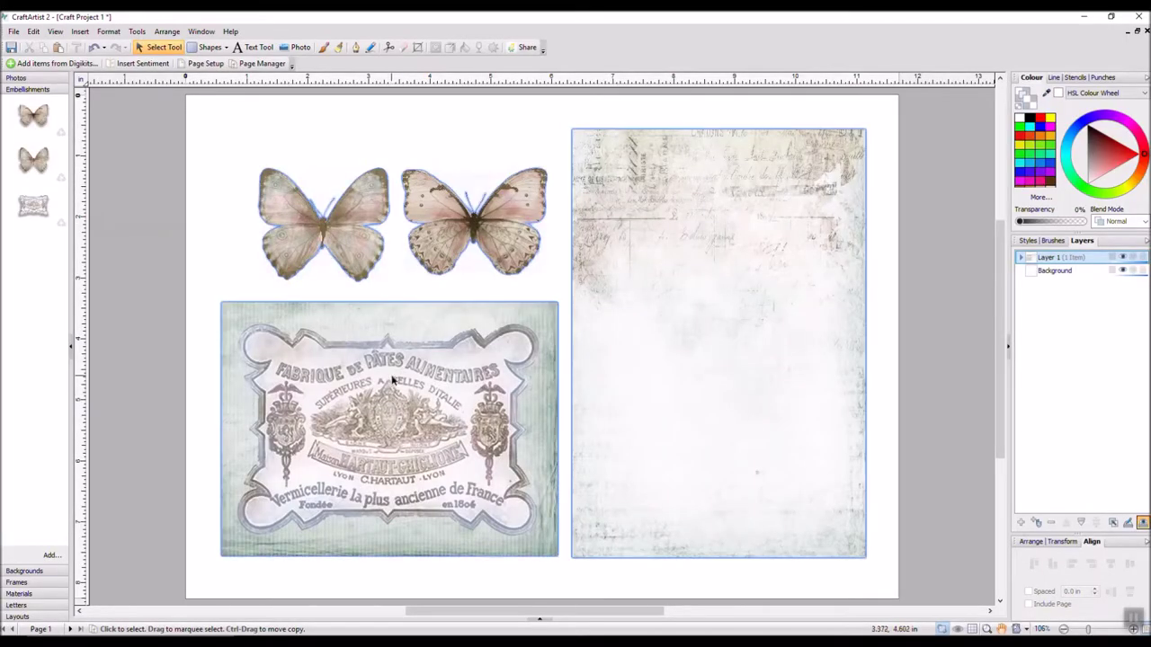
Move the whole grouped design slightly to the right and ungroup it
{"action": "left_click", "coordinate": [392, 381]}
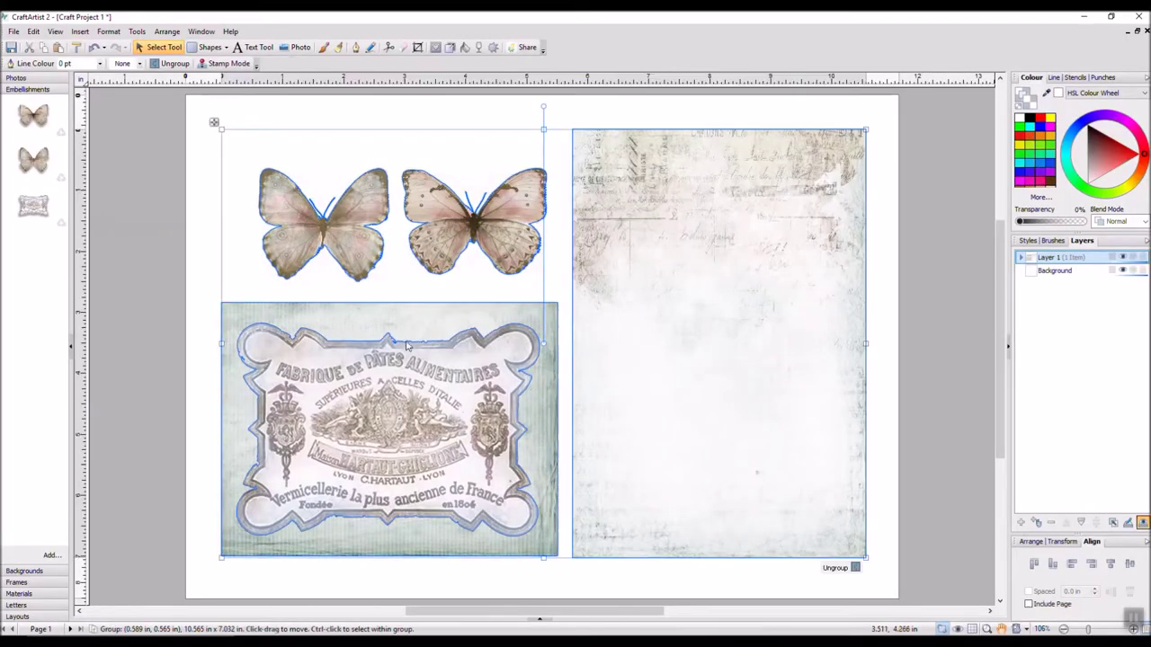
{"action": "left_click_drag", "start_coordinate": [418, 331], "coordinate": [427, 332]}
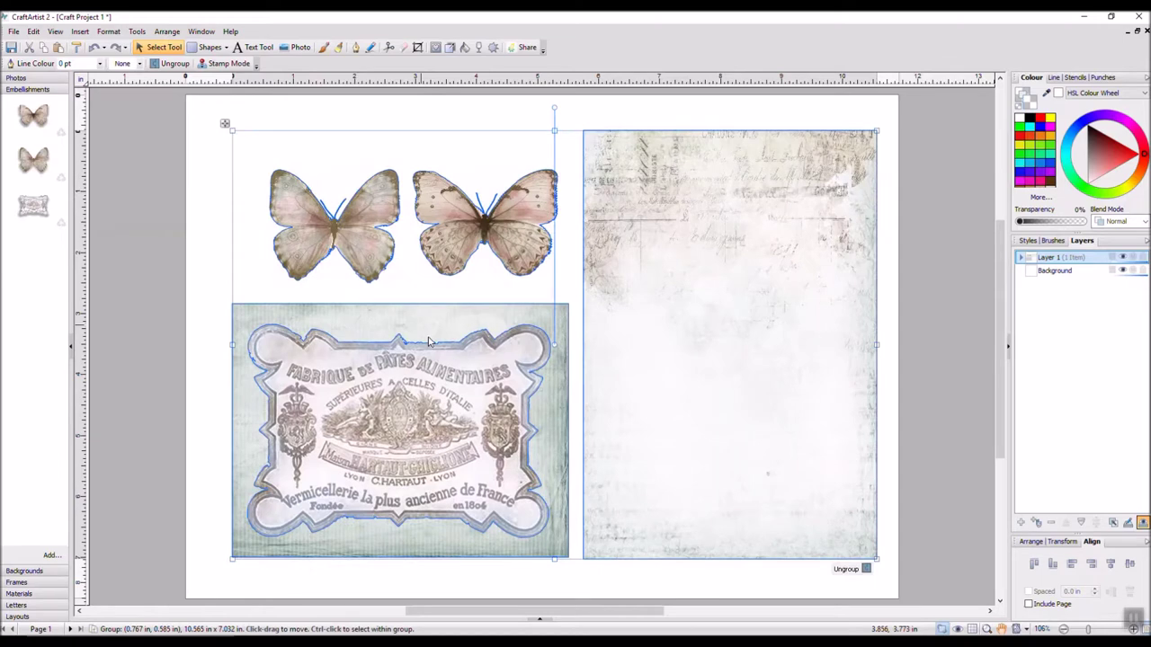
{"action": "left_click", "coordinate": [866, 568]}
Move the portrait panel left to narrow its gap to the label group
{"action": "left_click_drag", "start_coordinate": [833, 508], "coordinate": [828, 507]}
{"action": "left_click", "coordinate": [718, 575]}
{"action": "left_click", "coordinate": [686, 495]}
{"action": "left_click_drag", "start_coordinate": [689, 488], "coordinate": [681, 488]}
{"action": "left_click", "coordinate": [657, 585]}
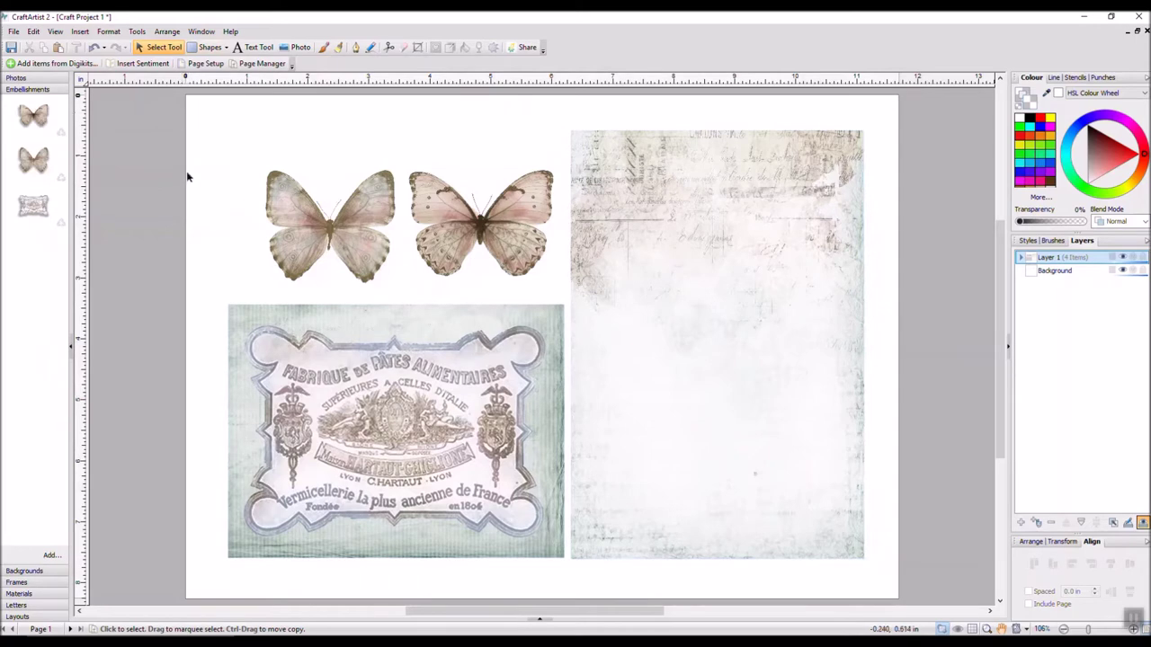
Select all four items on the page again and regroup them
{"action": "left_click_drag", "start_coordinate": [143, 102], "coordinate": [879, 578]}
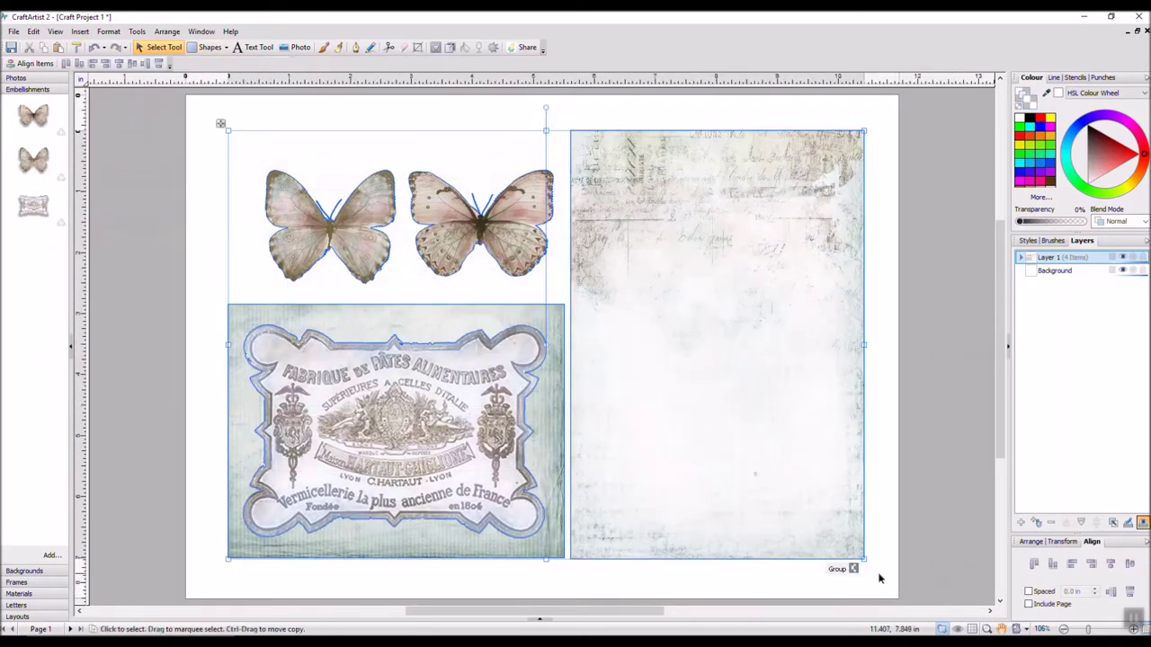
{"action": "left_click", "coordinate": [840, 569]}
{"action": "left_click", "coordinate": [129, 343]}
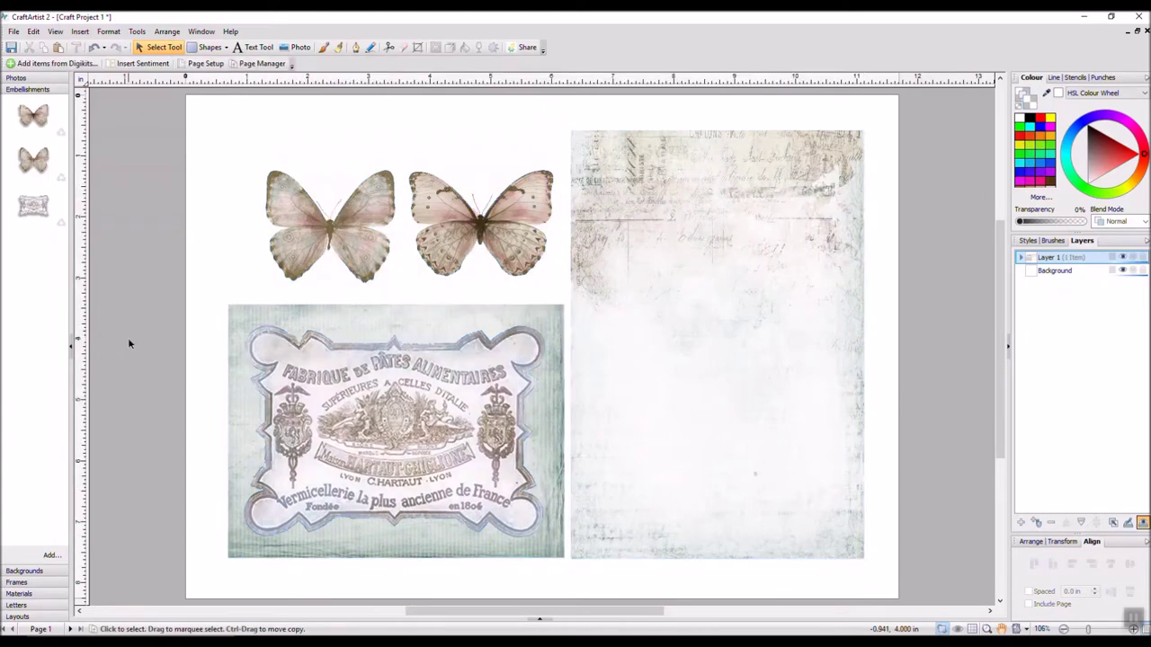
Preview the adjusted layout for printing and open the print settings for the HP DeskJet 3700 series printer
{"action": "left_click", "coordinate": [14, 32]}
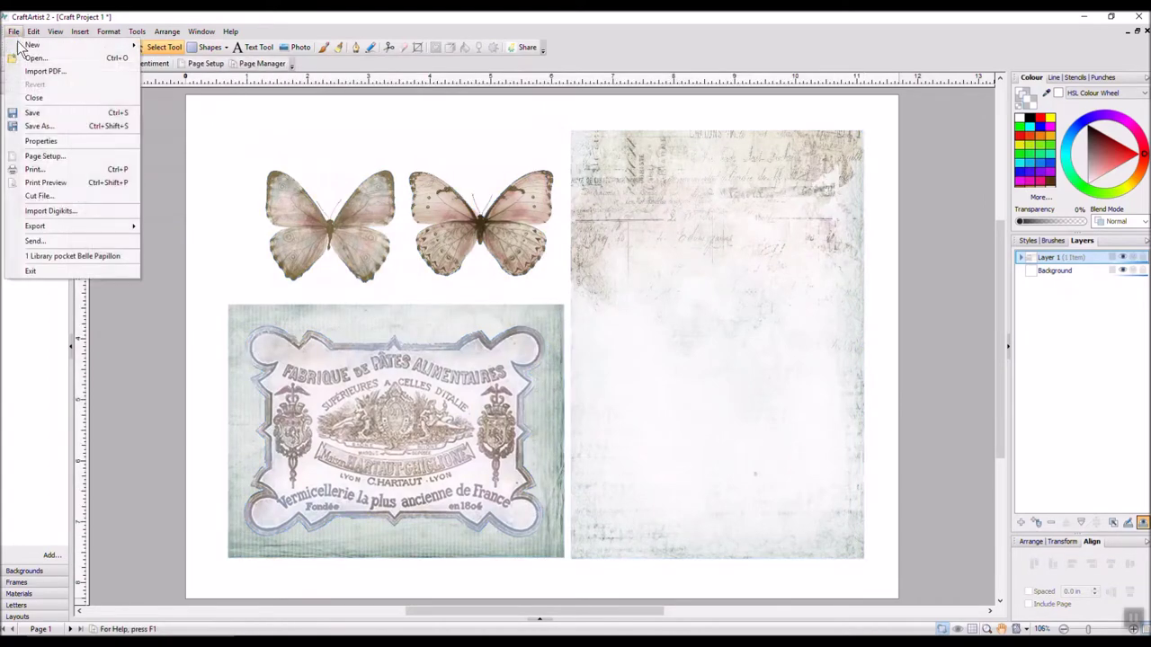
{"action": "left_click", "coordinate": [79, 182]}
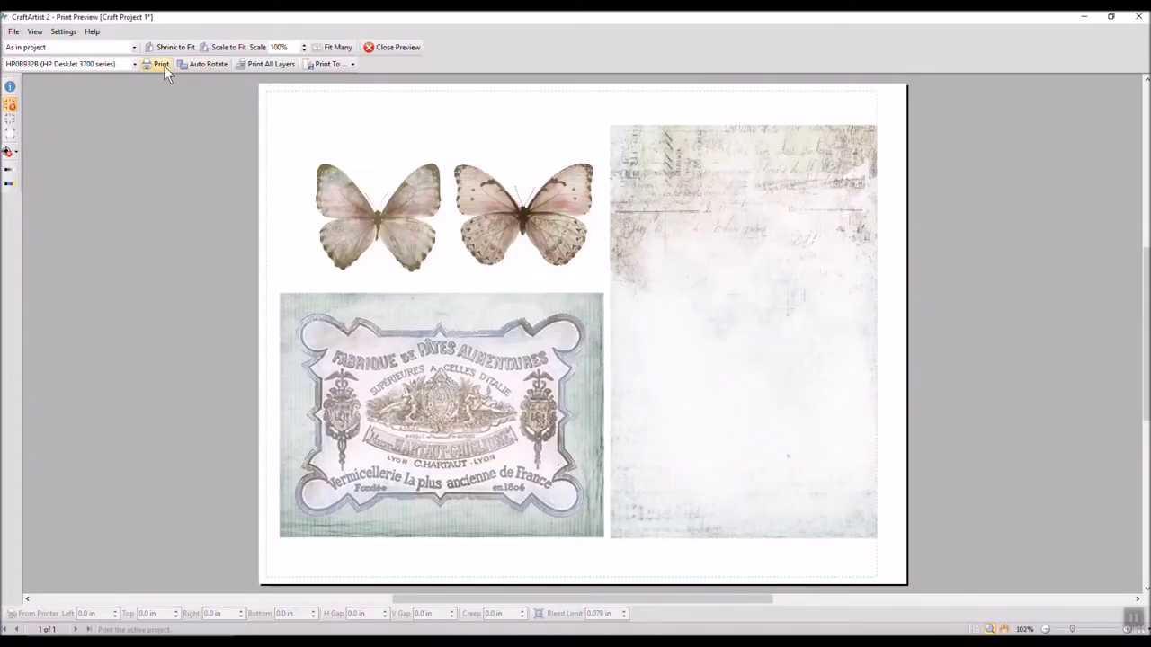
{"action": "left_click", "coordinate": [158, 64]}
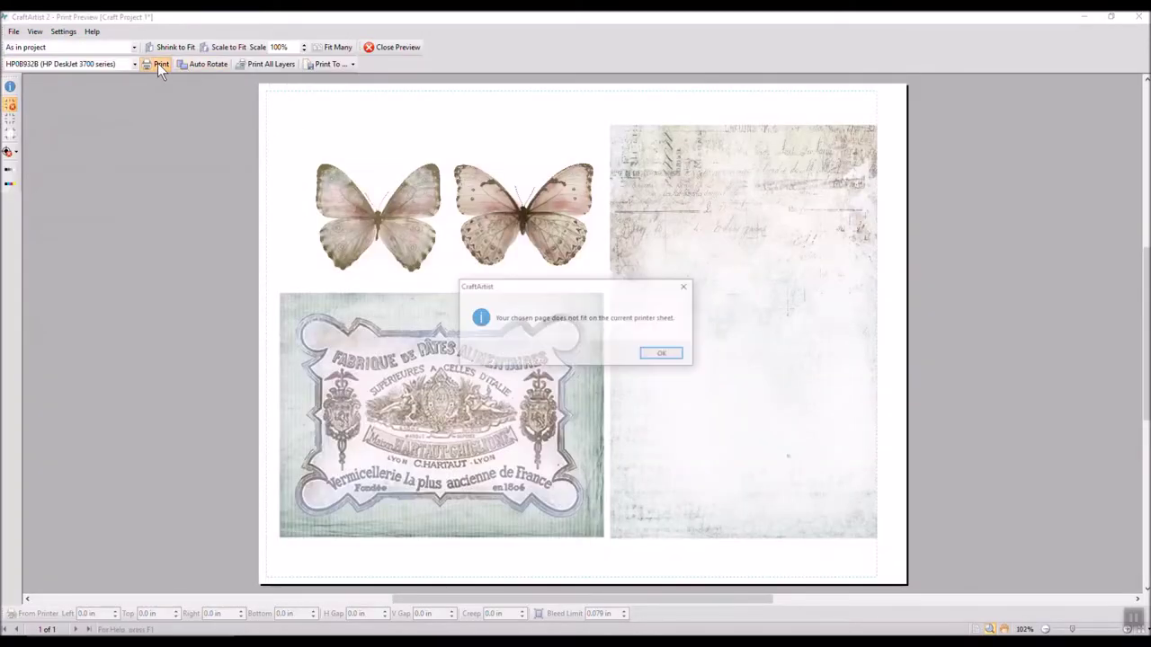
{"action": "left_click", "coordinate": [665, 354]}
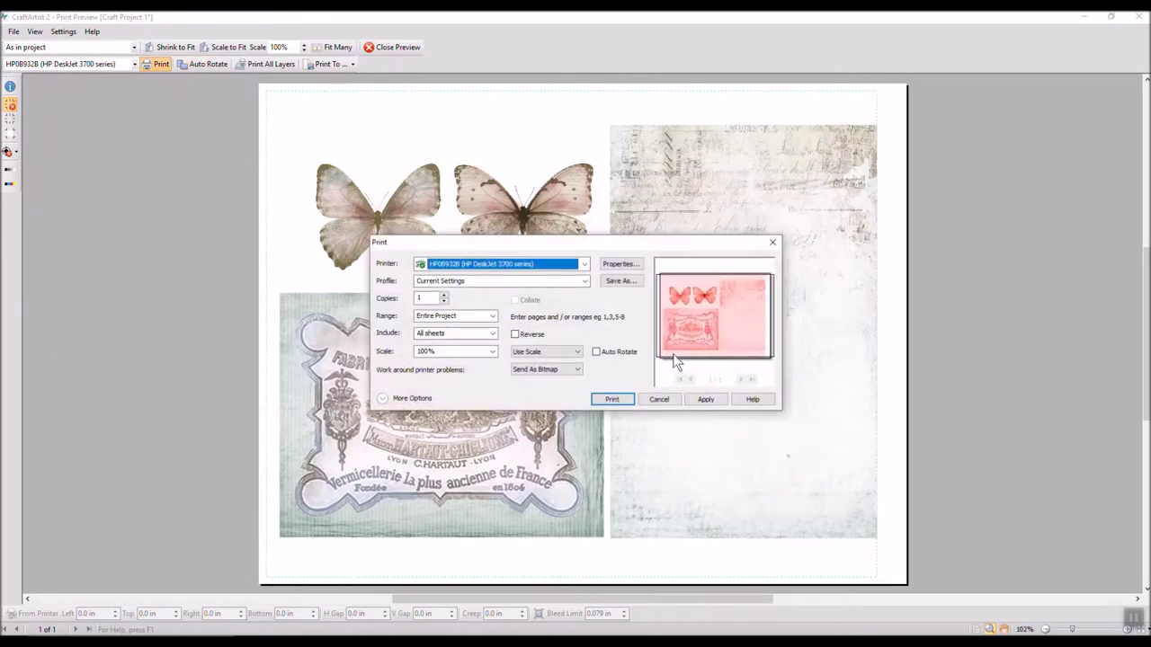